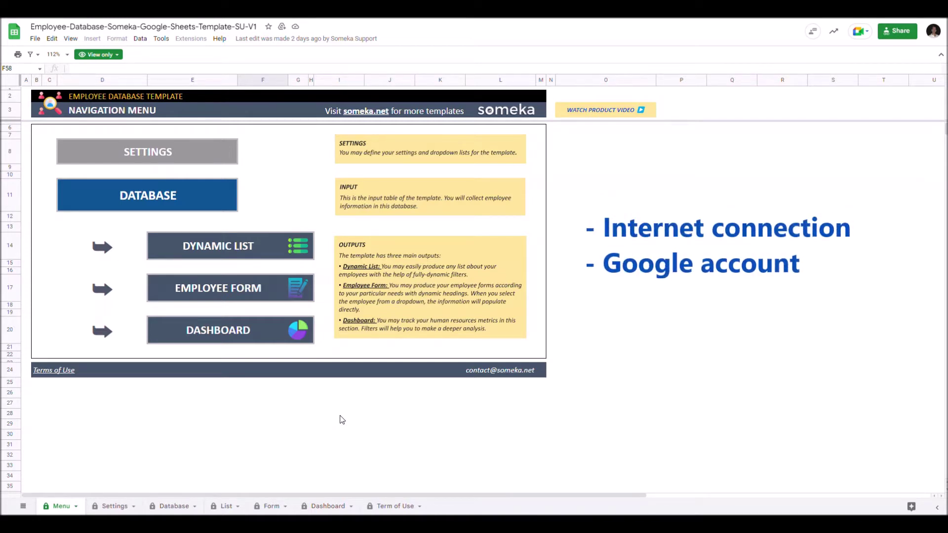
Make your own editable copy of the view-only employee database template with File > Make a copy.
{"action": "left_click", "coordinate": [35, 39]}
{"action": "left_click", "coordinate": [58, 96]}
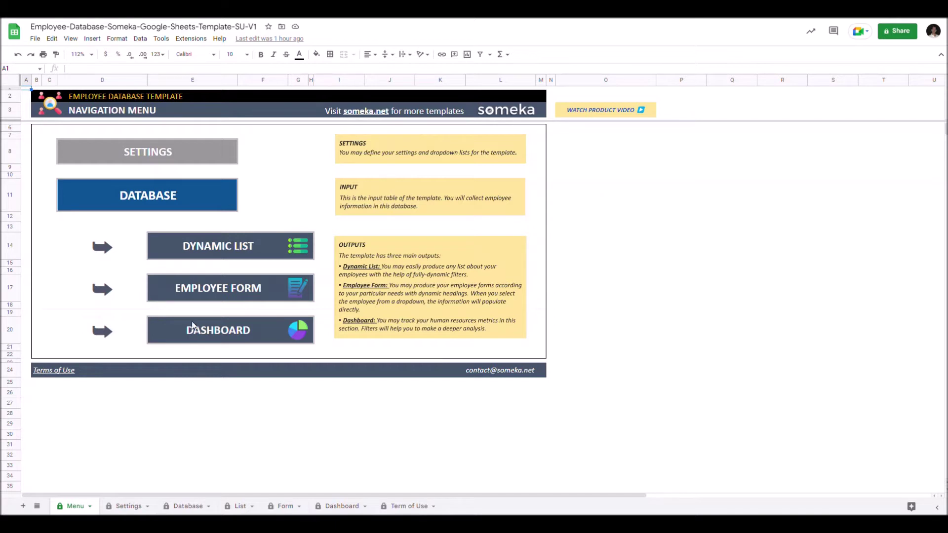
{"action": "mouse_move", "coordinate": [191, 326]}
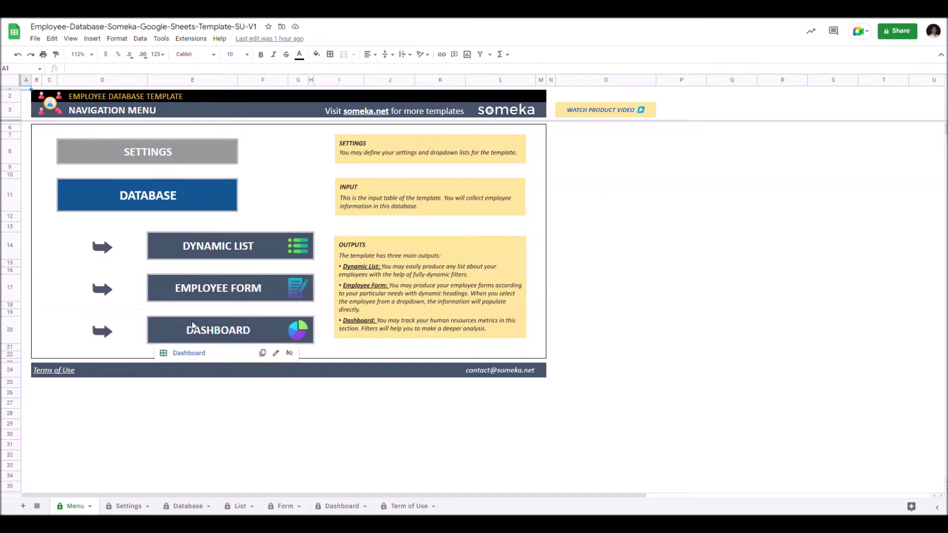
Browse the Settings, Database, Dynamic List, Employee Form and Dashboard sheets in turn.
{"action": "left_click", "coordinate": [116, 507]}
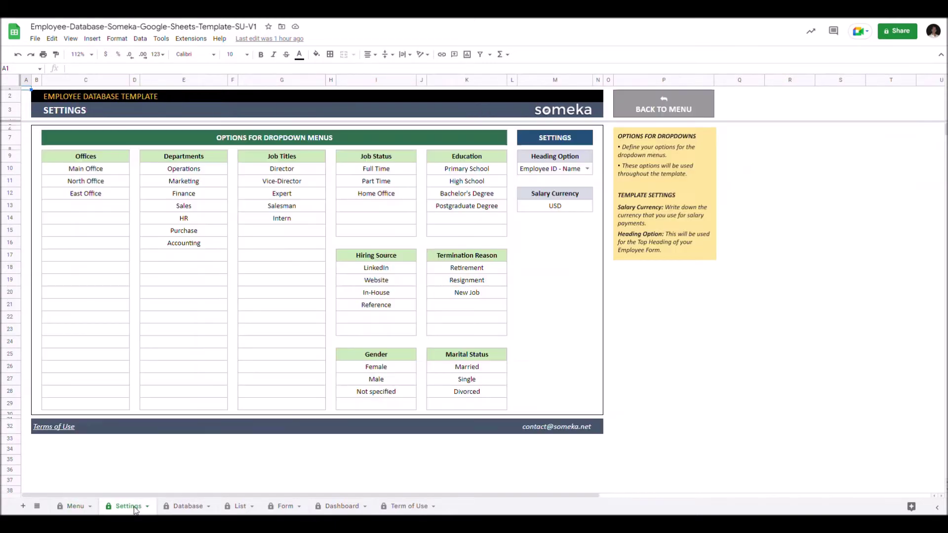
{"action": "left_click", "coordinate": [185, 507]}
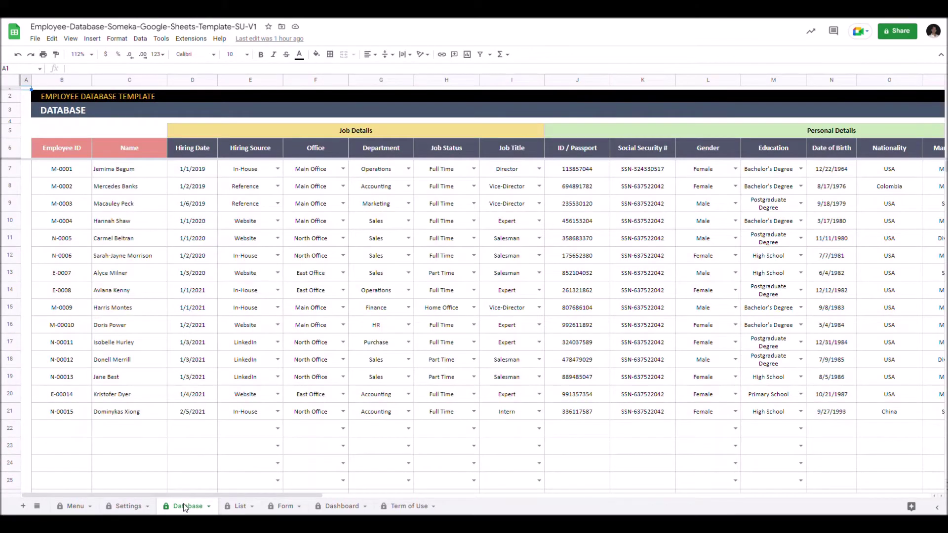
{"action": "left_click", "coordinate": [240, 507]}
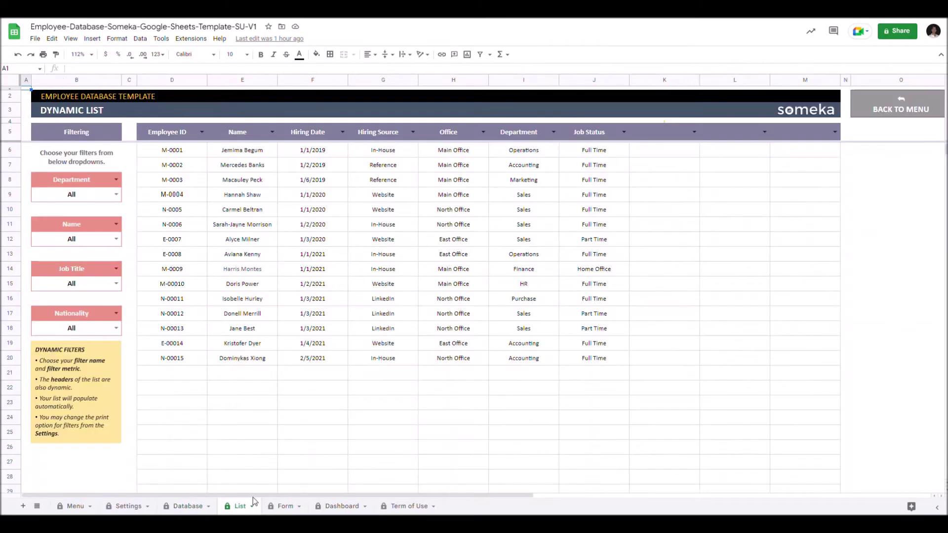
{"action": "left_click", "coordinate": [281, 507]}
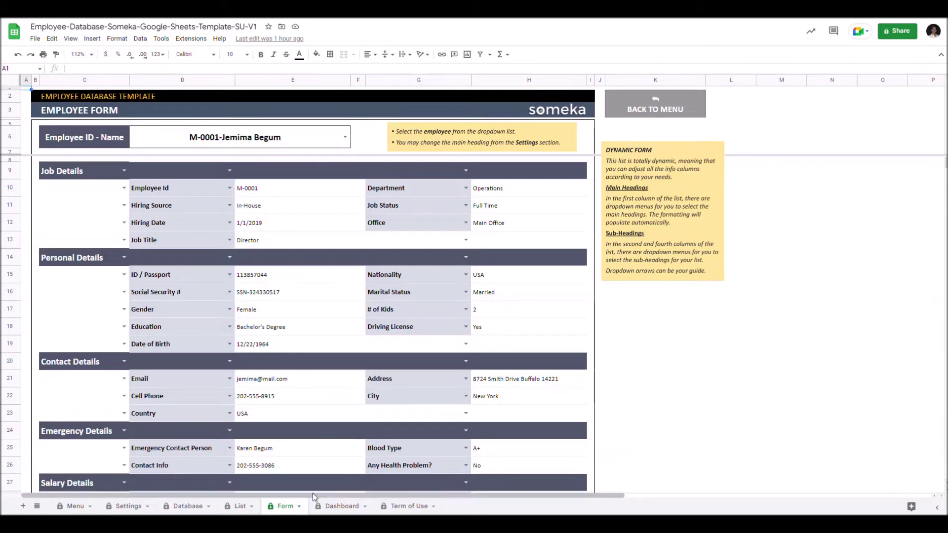
{"action": "left_click", "coordinate": [343, 506]}
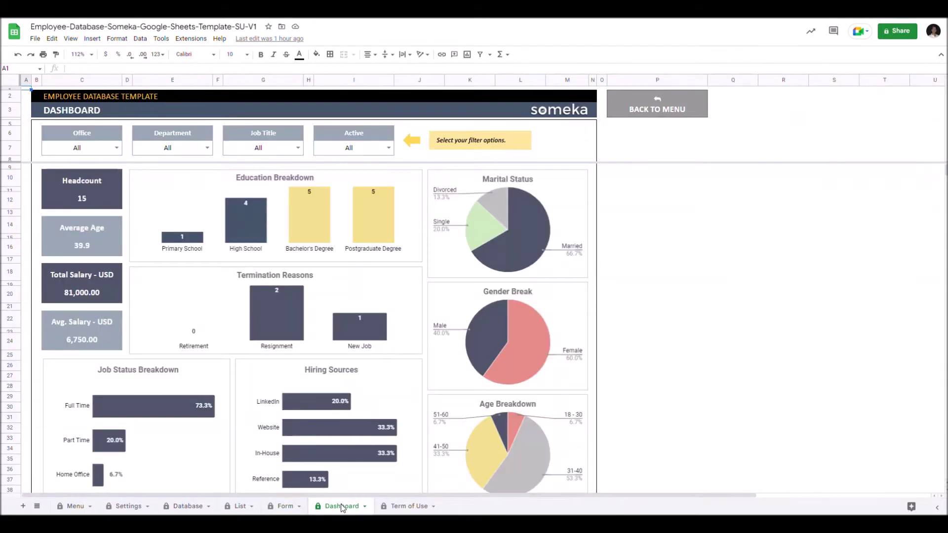
Check the USD salary currency and the Heading Option choices on Settings, change nothing, then show Database.
{"action": "left_click", "coordinate": [129, 506]}
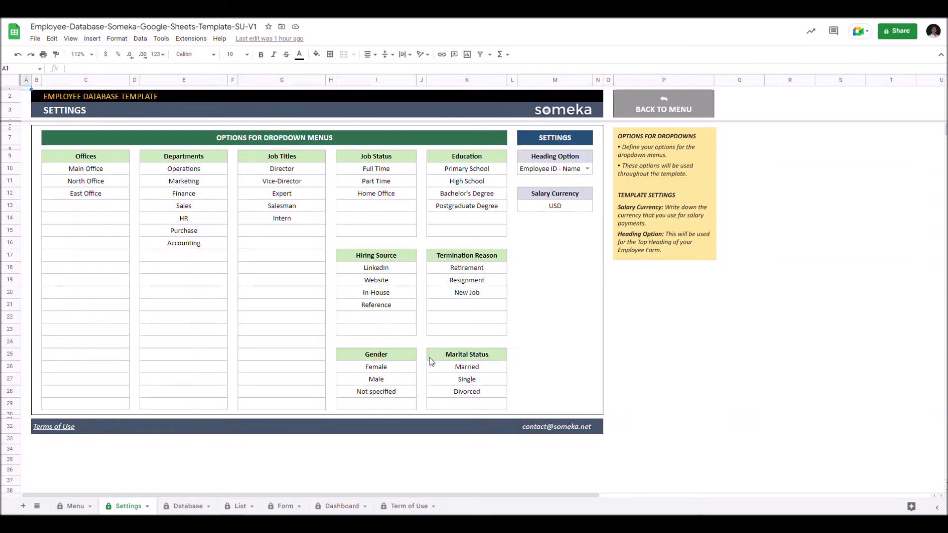
{"action": "left_click", "coordinate": [560, 205]}
{"action": "left_click", "coordinate": [587, 169]}
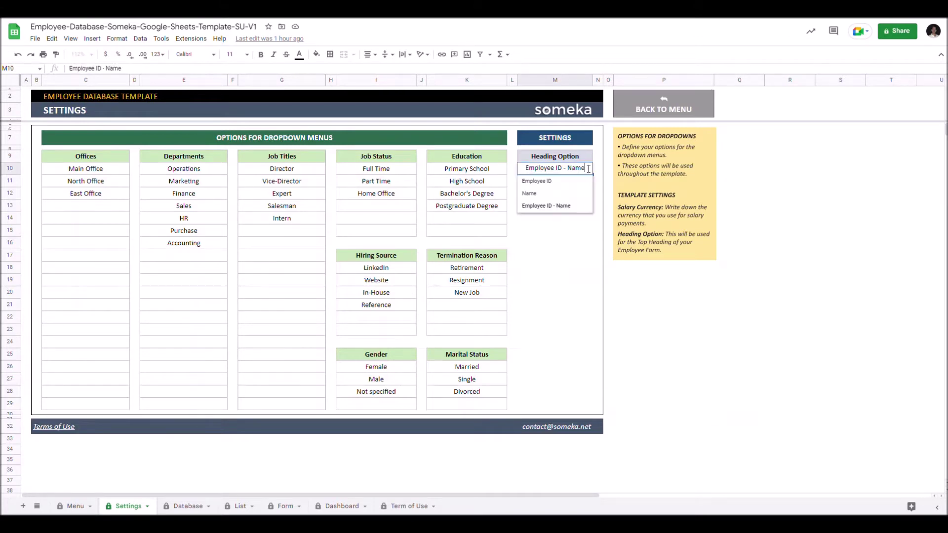
{"action": "left_click", "coordinate": [584, 253]}
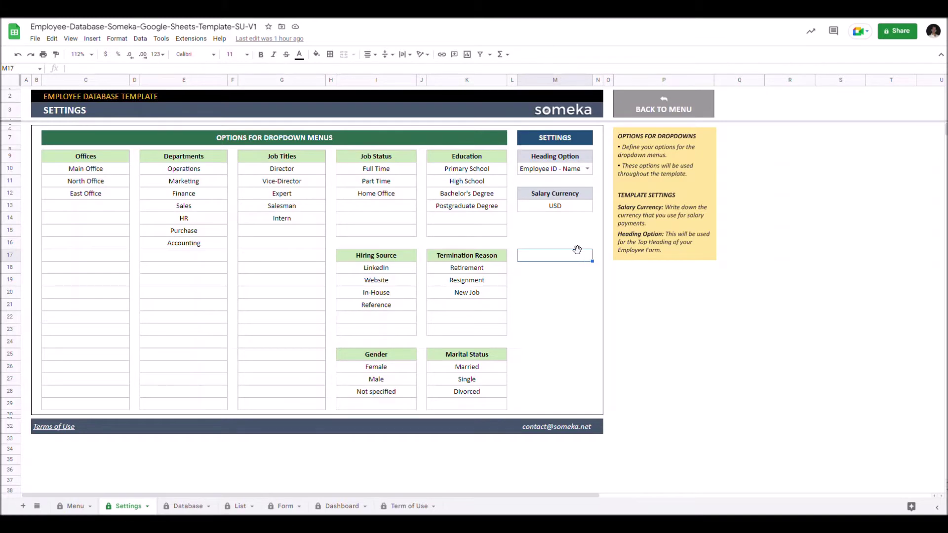
{"action": "left_click", "coordinate": [187, 507]}
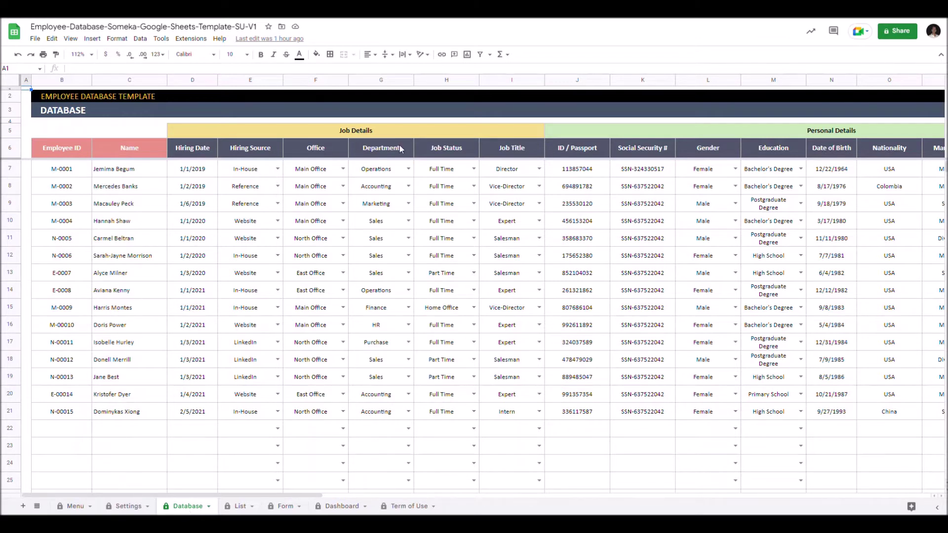
Rename the Header1 column heading in AH6 to 'New Info'.
{"action": "left_click_drag", "start_coordinate": [316, 494], "coordinate": [802, 495]}
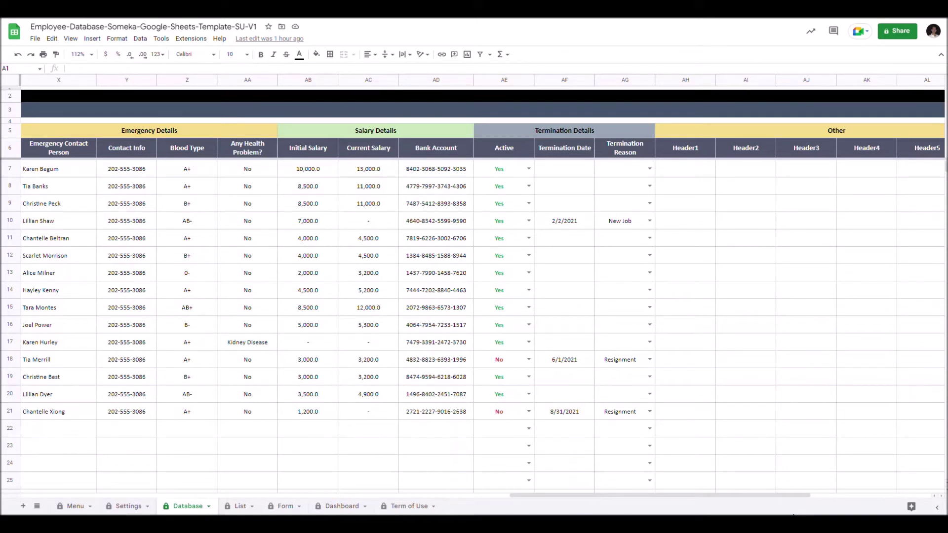
{"action": "double_click", "coordinate": [695, 148]}
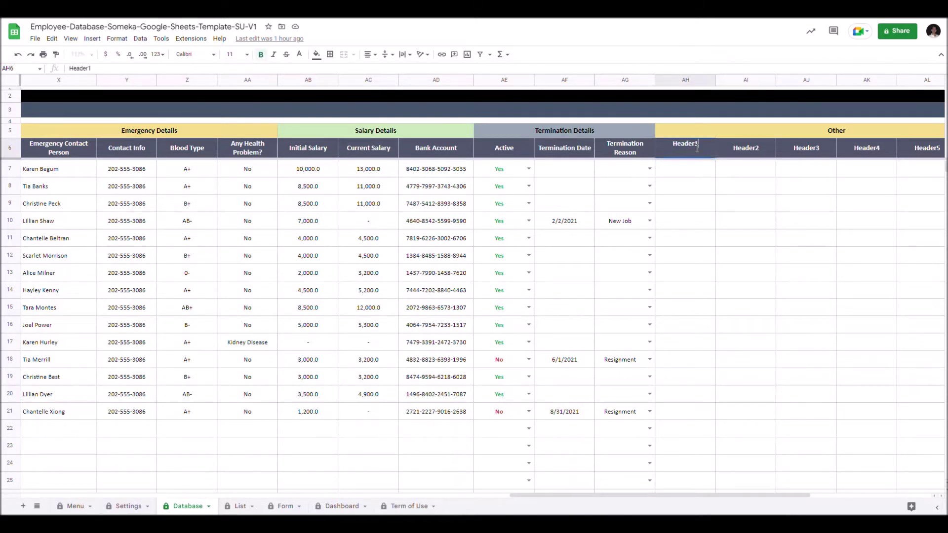
{"action": "key", "text": "BackSpace"}
{"action": "key", "text": "BackSpace"}
{"action": "key", "text": "BackSpace"}
{"action": "key", "text": "BackSpace"}
{"action": "key", "text": "BackSpace"}
{"action": "key", "text": "BackSpace"}
{"action": "key", "text": "BackSpace"}
{"action": "type", "text": "New"}
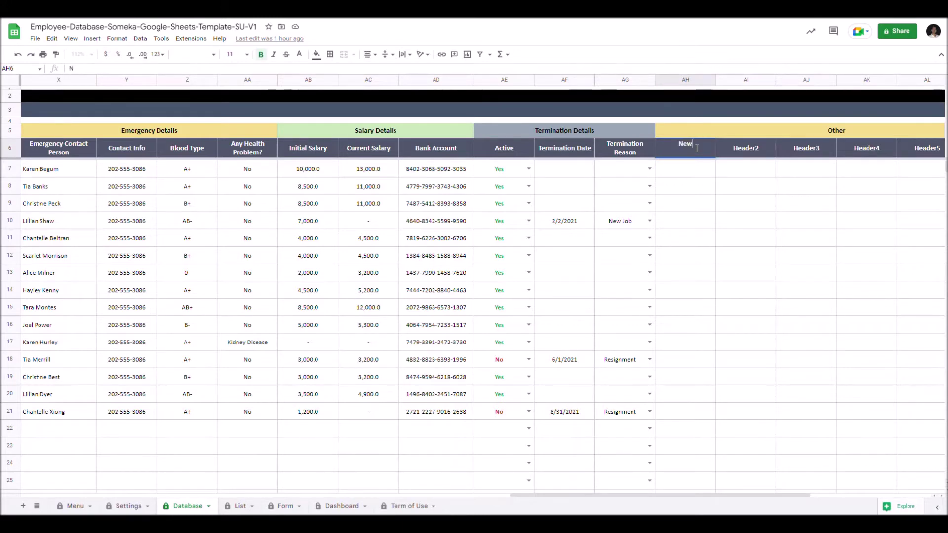
{"action": "type", "text": " Info"}
{"action": "left_click", "coordinate": [687, 170]}
{"action": "left_click_drag", "start_coordinate": [606, 495], "coordinate": [138, 495]}
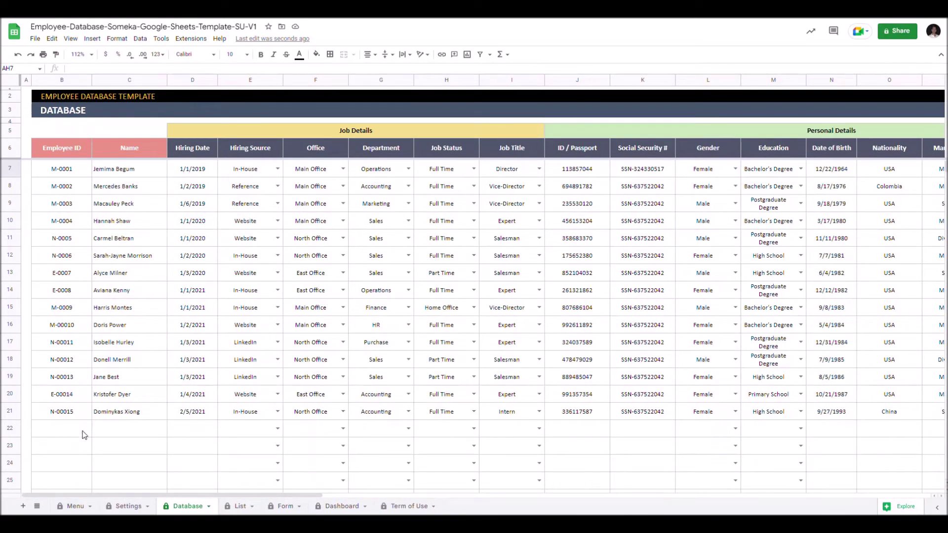
Extend the ID series to N-00016 in row 22, then enter the new employee's name and hiring date 5/5/2021.
{"action": "left_click", "coordinate": [74, 417]}
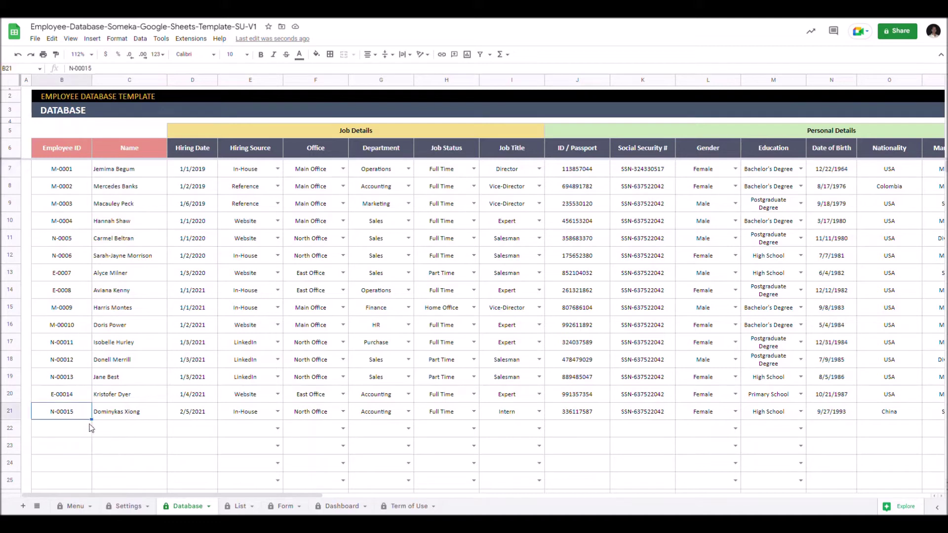
{"action": "left_click_drag", "start_coordinate": [92, 420], "coordinate": [96, 433]}
{"action": "left_click", "coordinate": [124, 432]}
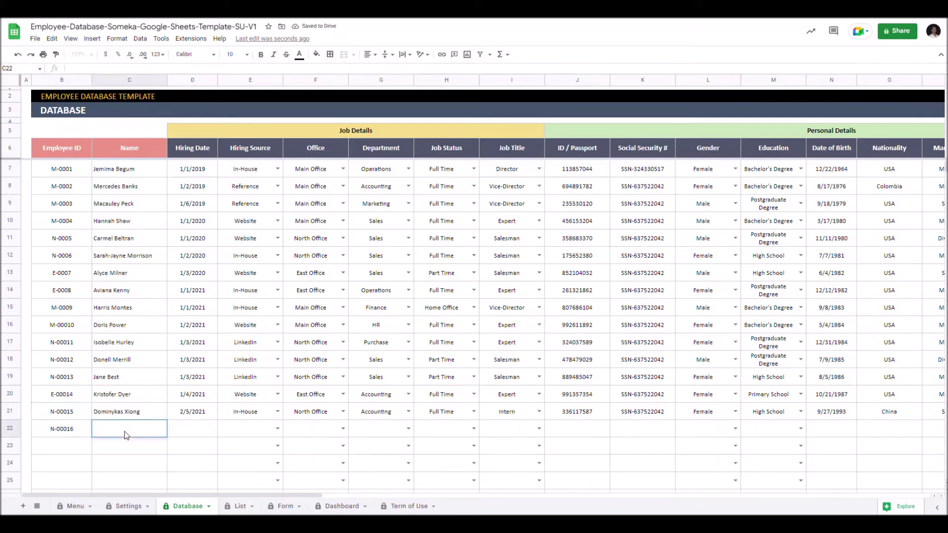
{"action": "left_click", "coordinate": [197, 434]}
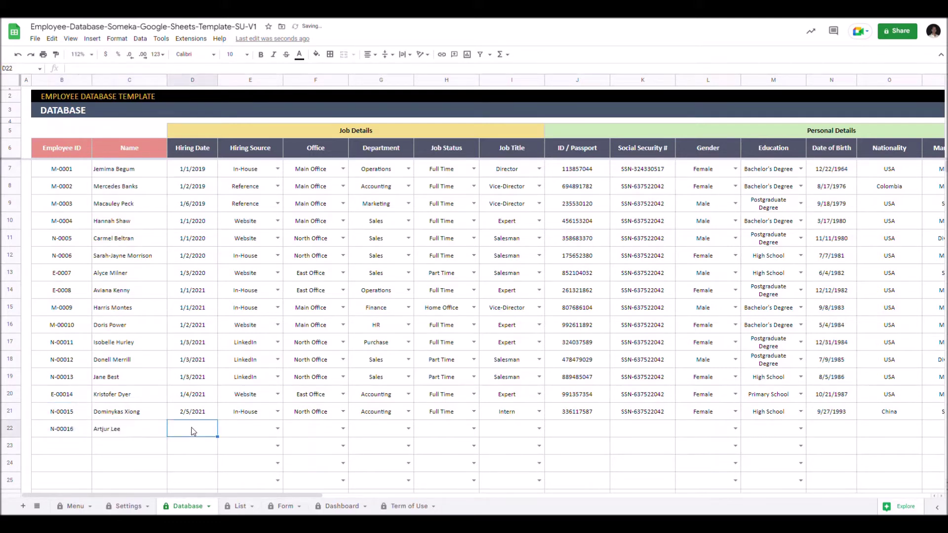
{"action": "type", "text": "5/5/2021"}
Set row 22's hiring source to Website, office to North Office and department to Marketing.
{"action": "left_click", "coordinate": [277, 428]}
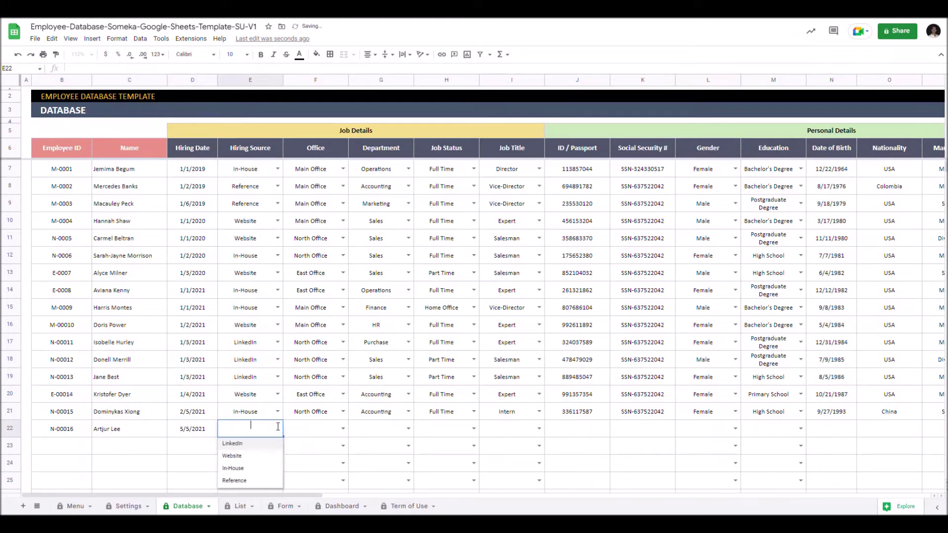
{"action": "left_click", "coordinate": [250, 457]}
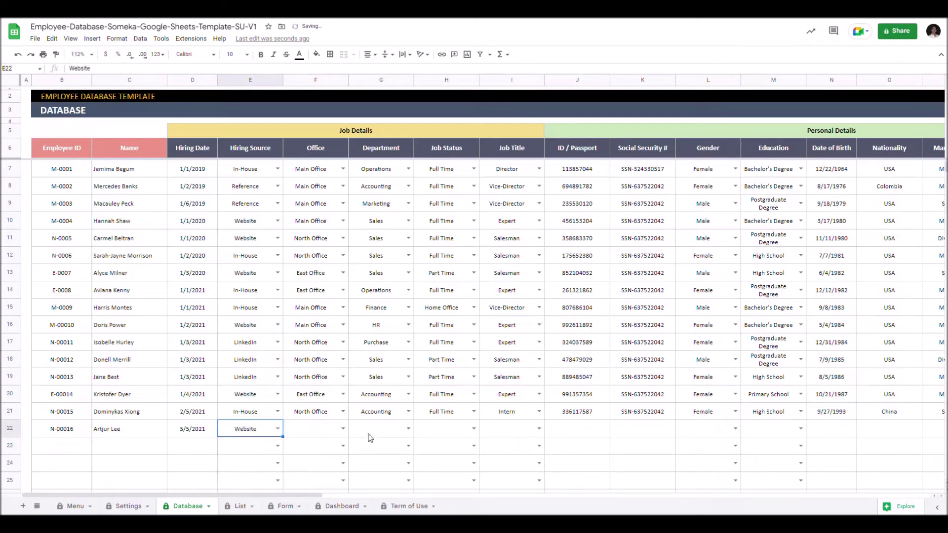
{"action": "left_click", "coordinate": [342, 429]}
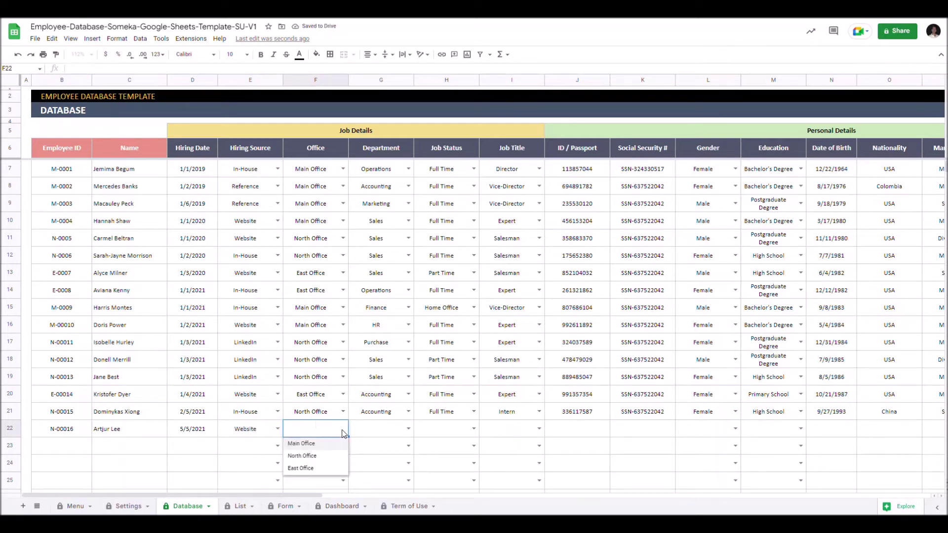
{"action": "left_click", "coordinate": [310, 455]}
{"action": "left_click", "coordinate": [408, 429]}
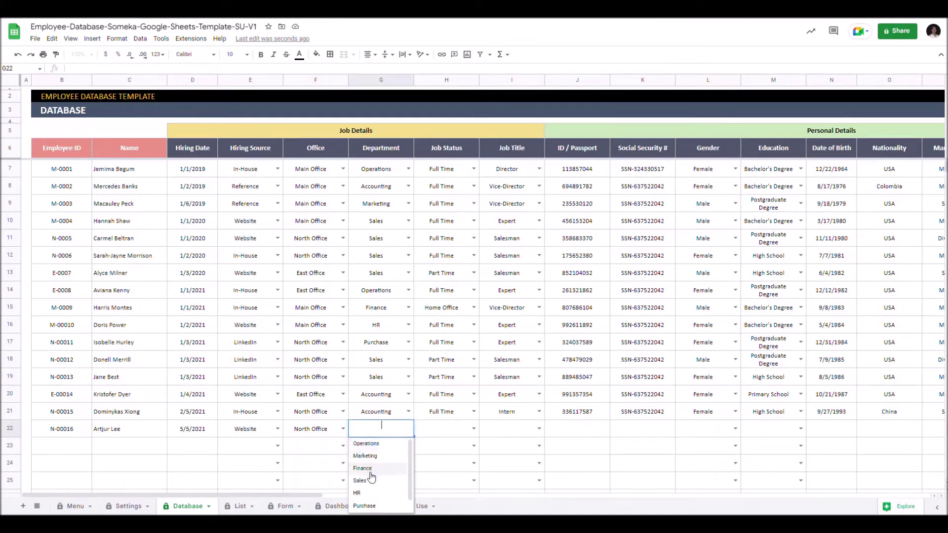
{"action": "left_click", "coordinate": [369, 455]}
Set row 22 to Full Time, Expert, Male, Bachelor's Degree.
{"action": "left_click", "coordinate": [473, 429]}
{"action": "left_click", "coordinate": [437, 447]}
{"action": "left_click", "coordinate": [539, 429]}
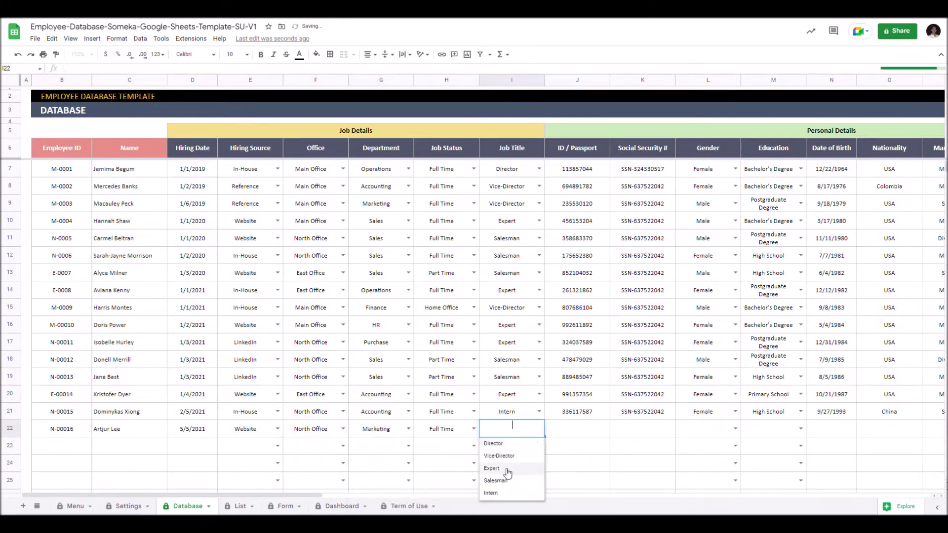
{"action": "left_click", "coordinate": [507, 467]}
{"action": "left_click", "coordinate": [735, 429]}
{"action": "left_click", "coordinate": [697, 446]}
{"action": "left_click", "coordinate": [800, 429]}
{"action": "left_click", "coordinate": [763, 467]}
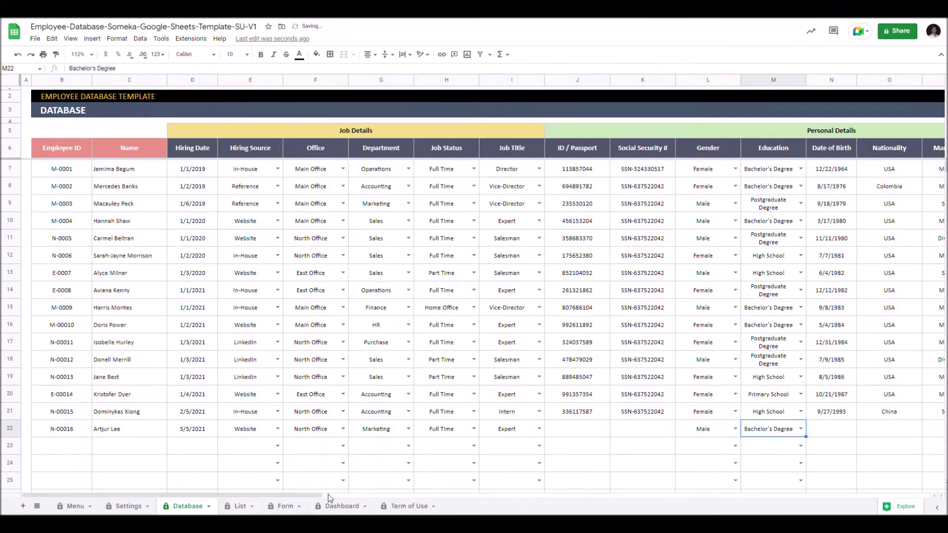
{"action": "scroll", "coordinate": [478, 500], "scroll_direction": "right", "scroll_amount": 6}
{"action": "left_click", "coordinate": [385, 432]}
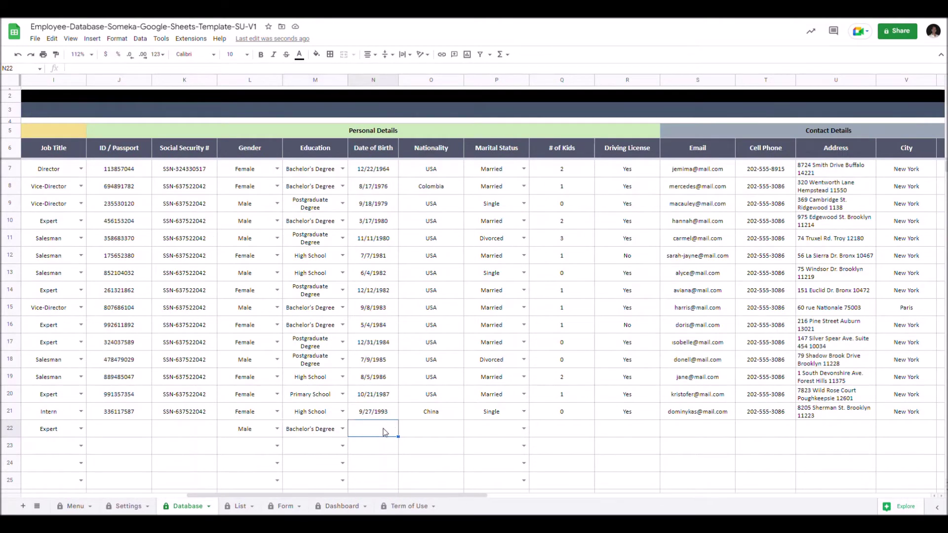
{"action": "type", "text": "10/11"}
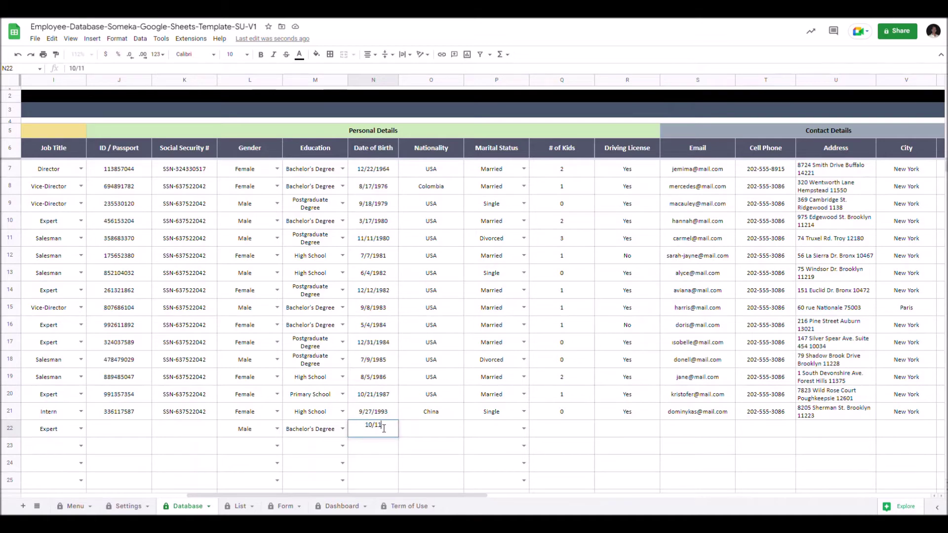
{"action": "type", "text": "/1983"}
{"action": "left_click", "coordinate": [436, 428]}
{"action": "type", "text": "USA"}
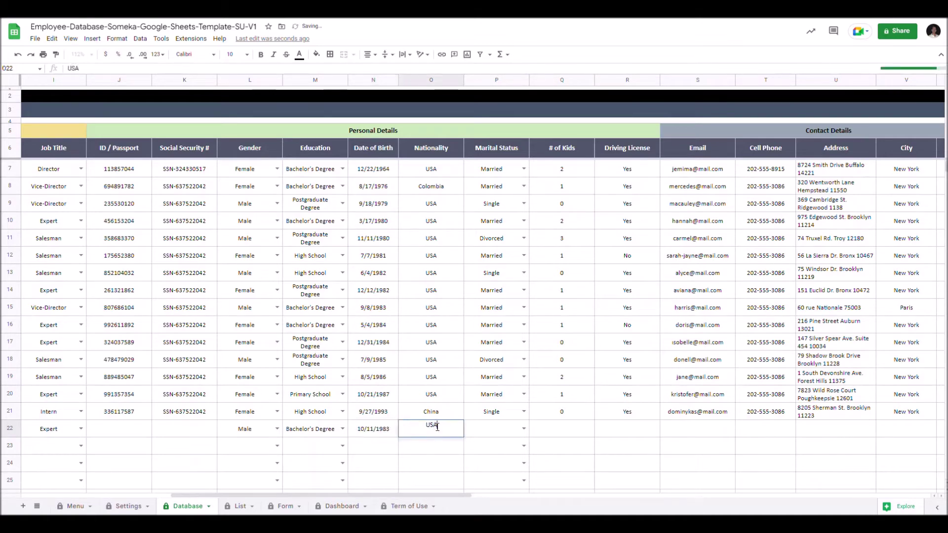
{"action": "left_click", "coordinate": [523, 429]}
{"action": "left_click", "coordinate": [493, 454]}
Set row 12's Active to No, termination date 9/7/2022 and termination reason New Job.
{"action": "left_click_drag", "start_coordinate": [468, 495], "coordinate": [726, 502]}
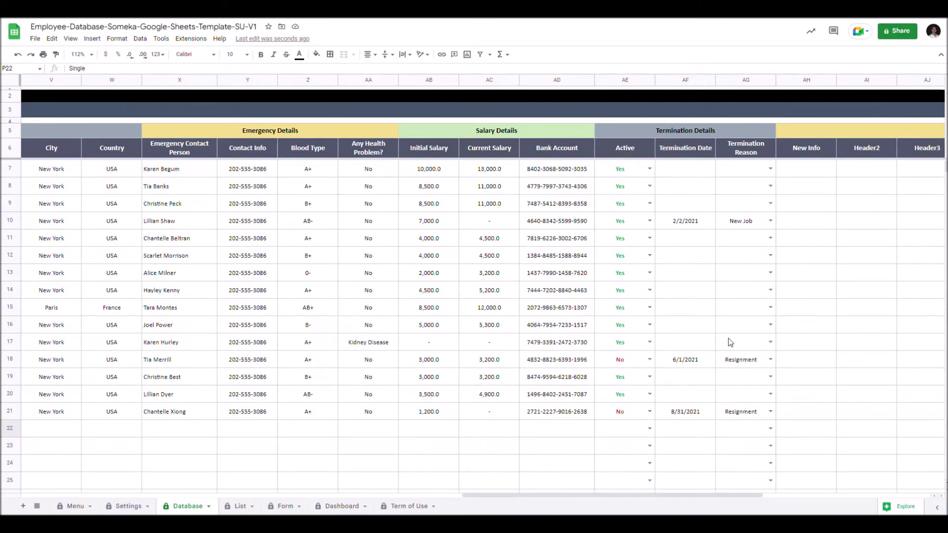
{"action": "left_click", "coordinate": [650, 255]}
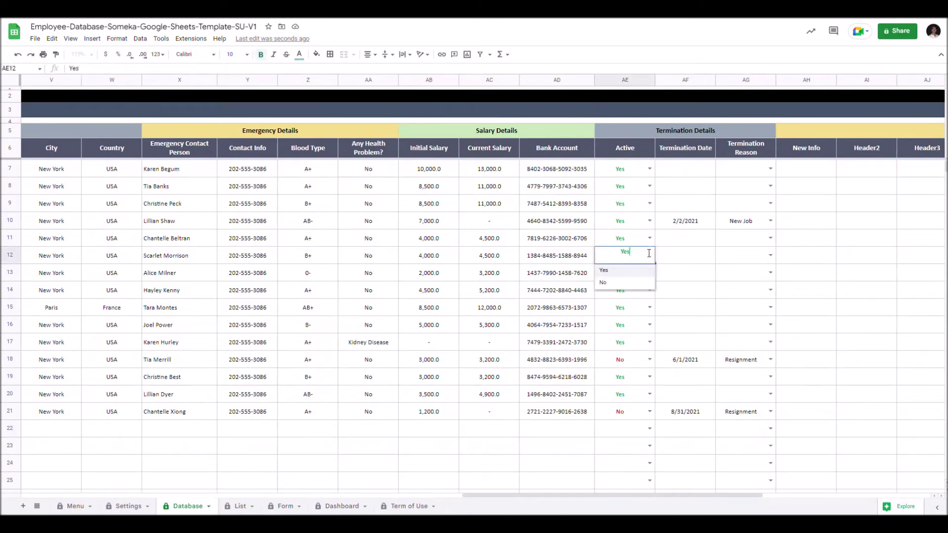
{"action": "left_click", "coordinate": [622, 286]}
{"action": "double_click", "coordinate": [686, 255]}
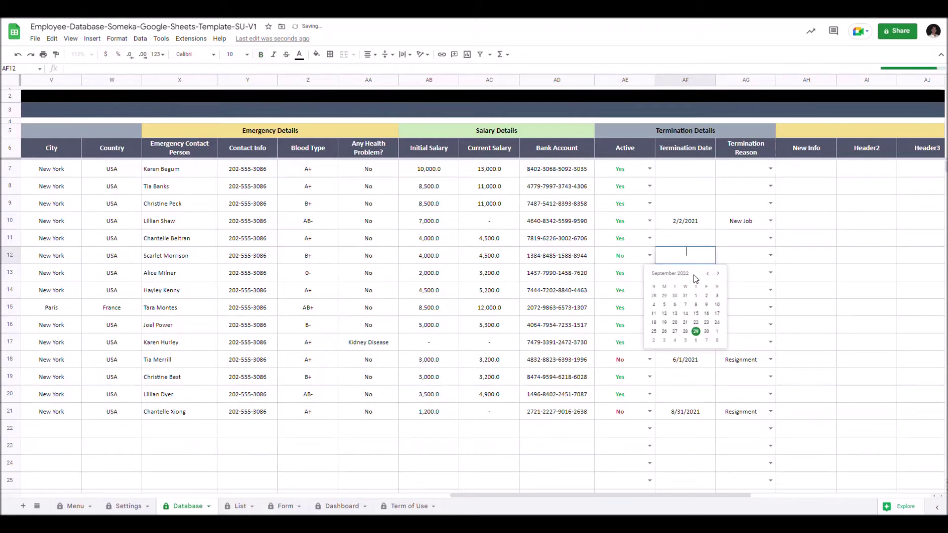
{"action": "left_click", "coordinate": [685, 304]}
{"action": "left_click", "coordinate": [770, 255]}
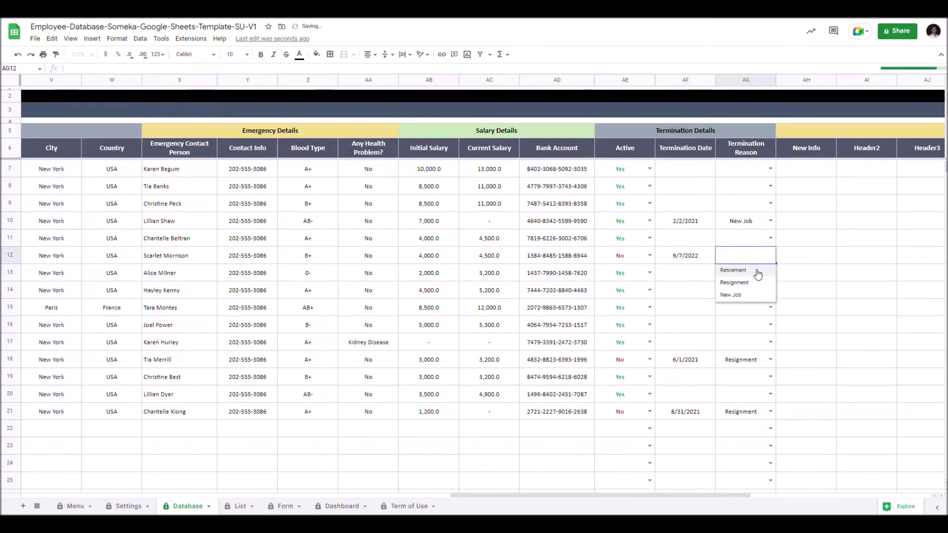
{"action": "left_click", "coordinate": [751, 295]}
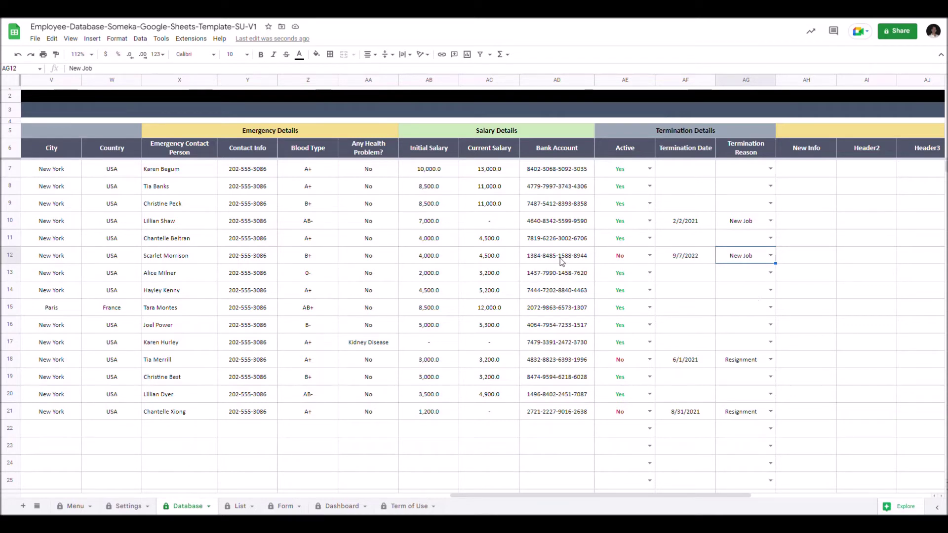
On the Dynamic List, keep Department as the first filter and filter it to Marketing.
{"action": "left_click", "coordinate": [239, 508]}
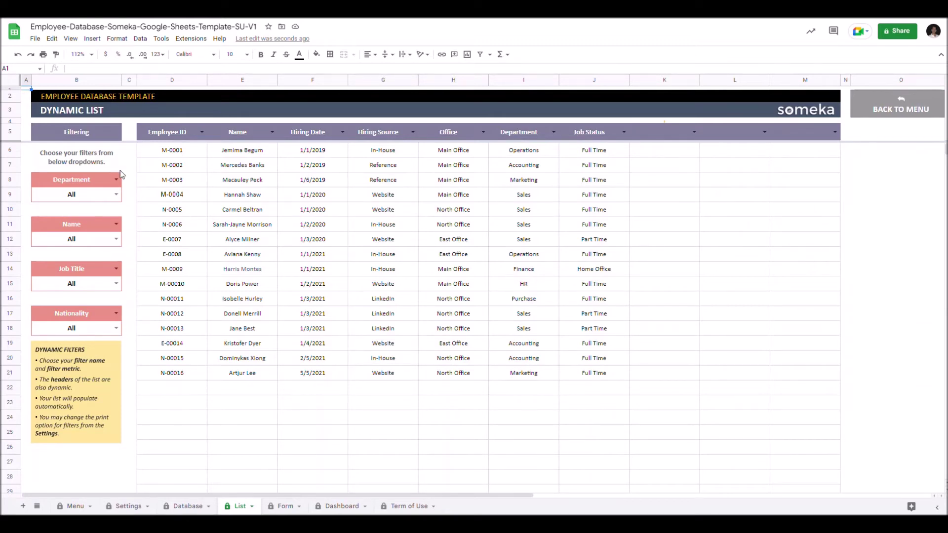
{"action": "left_click", "coordinate": [117, 179]}
{"action": "key", "text": "Return"}
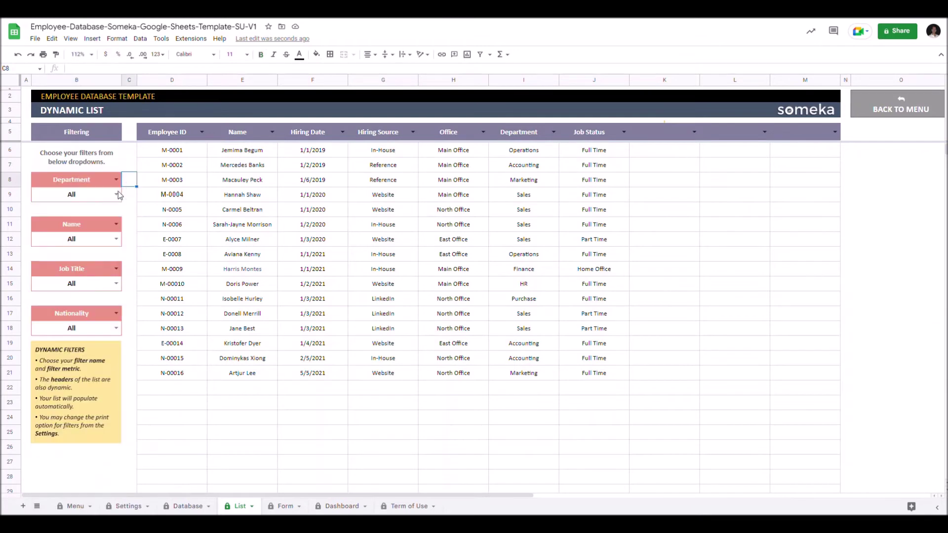
{"action": "left_click", "coordinate": [115, 194]}
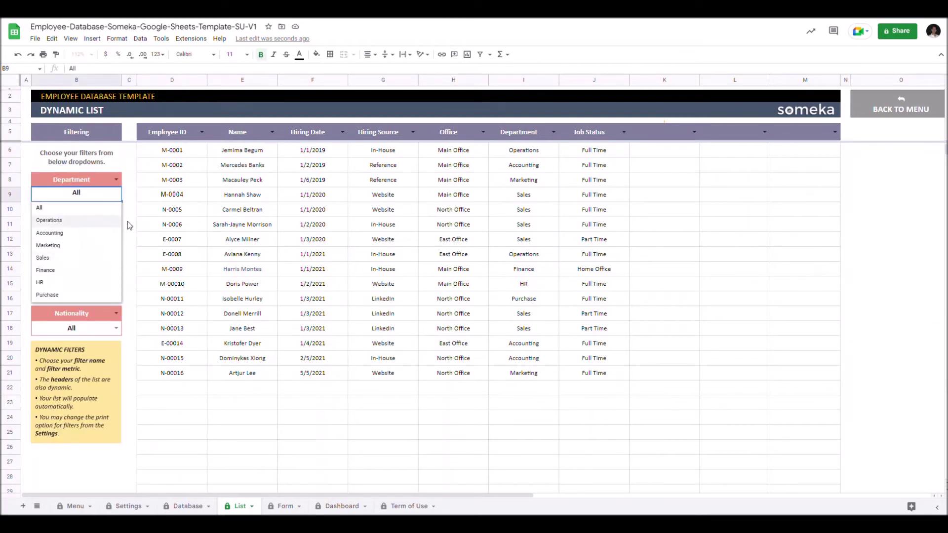
{"action": "left_click", "coordinate": [129, 224]}
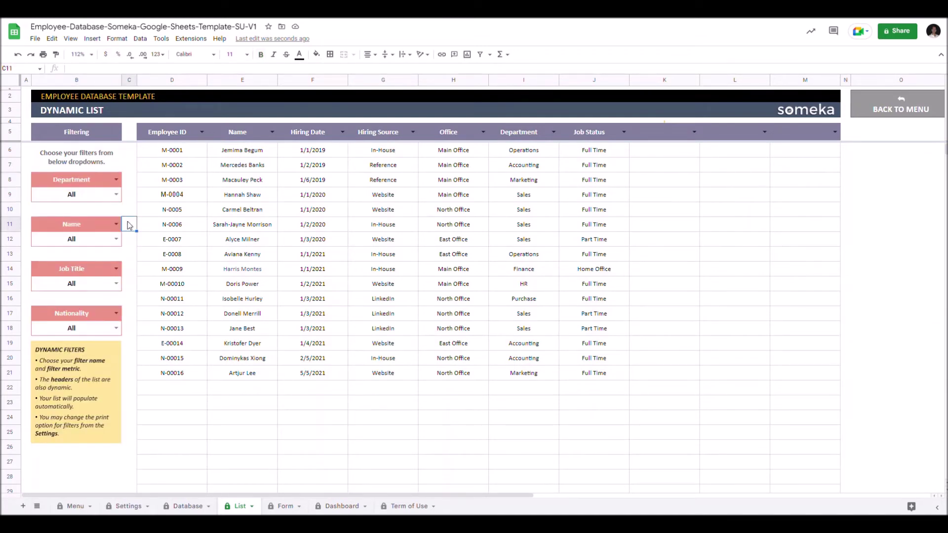
{"action": "left_click", "coordinate": [116, 194]}
{"action": "left_click", "coordinate": [95, 227]}
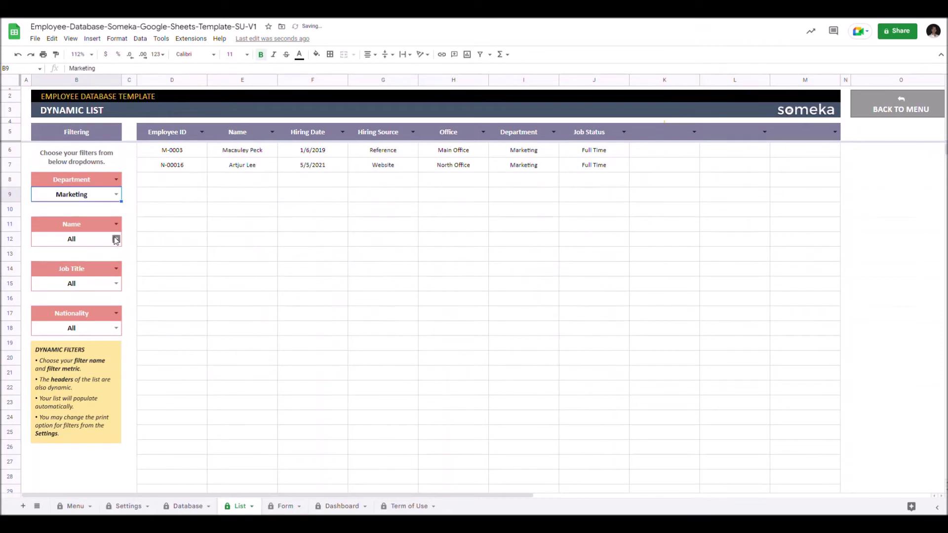
Reset the Department filter to All and make the first column show Hiring Source.
{"action": "left_click", "coordinate": [116, 194]}
{"action": "left_click", "coordinate": [77, 205]}
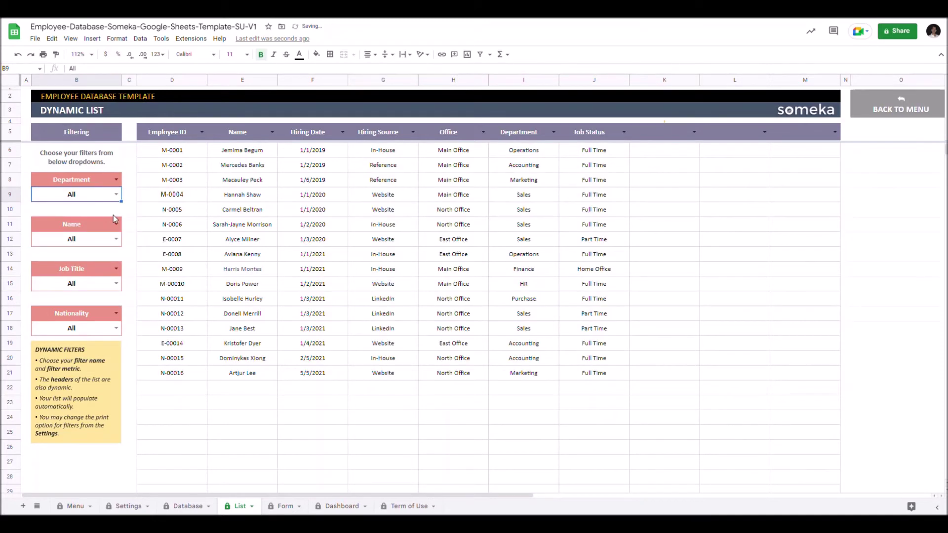
{"action": "left_click", "coordinate": [201, 131]}
{"action": "left_click", "coordinate": [163, 185]}
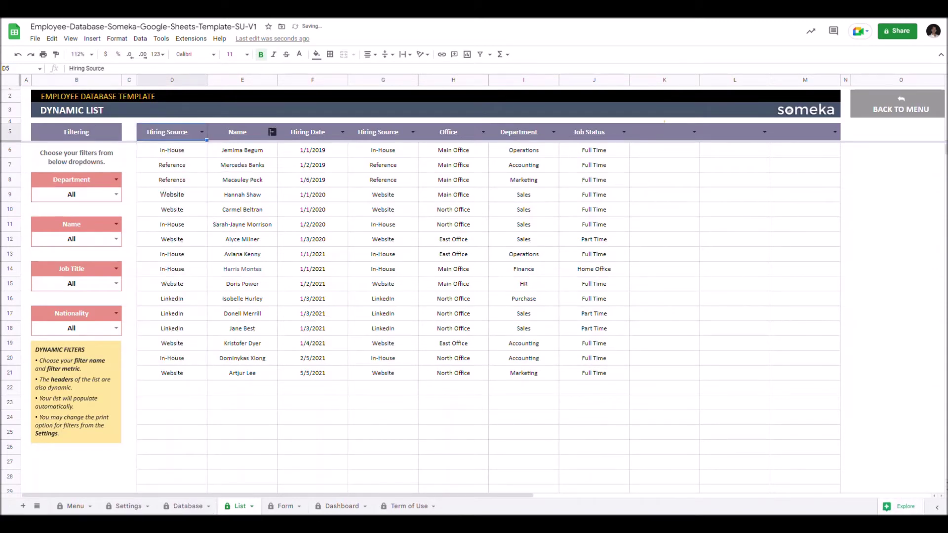
Restore the dynamic list's first two columns to Employee ID and Name.
{"action": "left_click", "coordinate": [272, 131]}
{"action": "left_click", "coordinate": [249, 219]}
{"action": "left_click", "coordinate": [272, 132]}
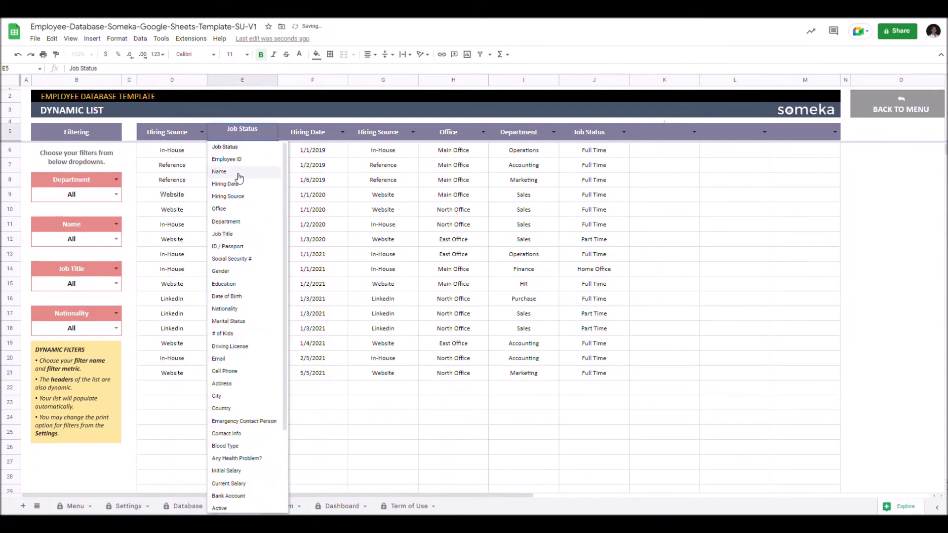
{"action": "left_click", "coordinate": [239, 172]}
{"action": "left_click", "coordinate": [202, 131]}
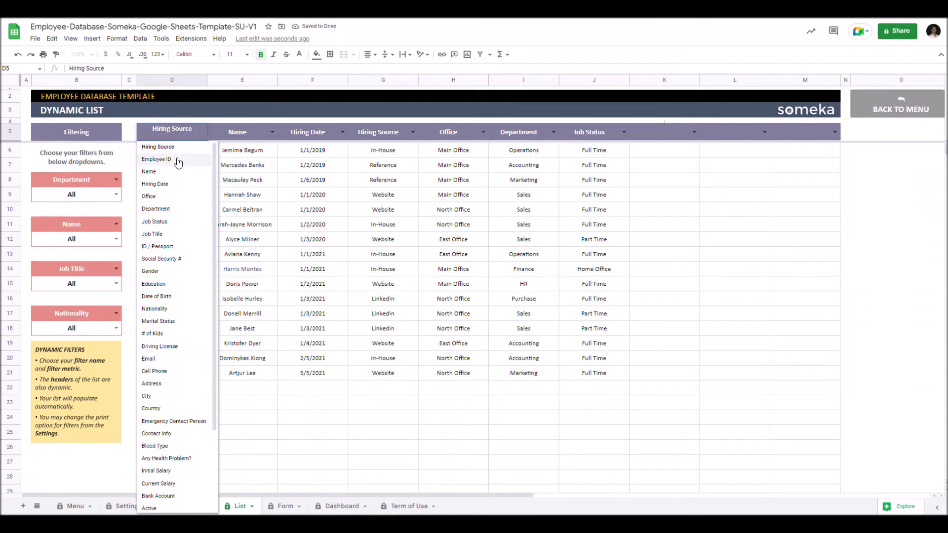
{"action": "left_click", "coordinate": [178, 159]}
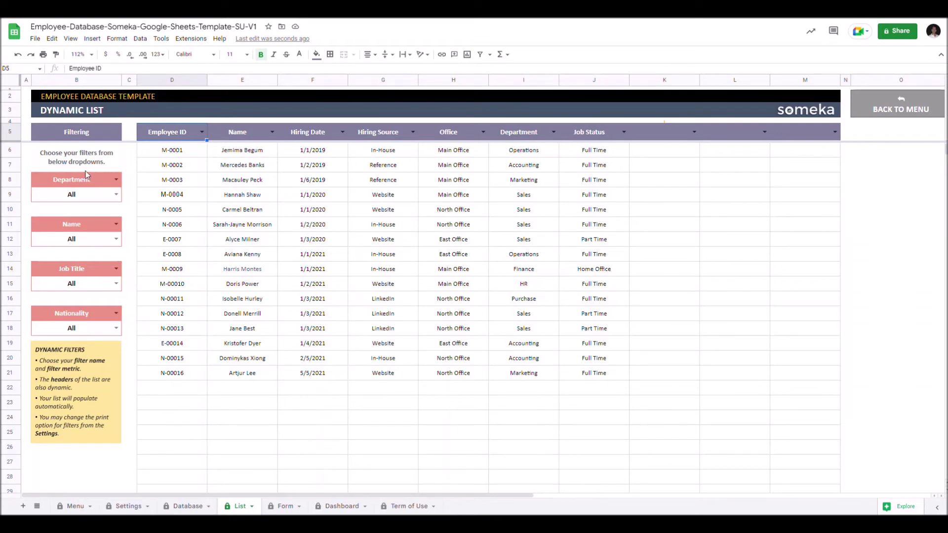
Set the three list filters to Active, Gender = Female and Marital Status = Married.
{"action": "left_click", "coordinate": [116, 179]}
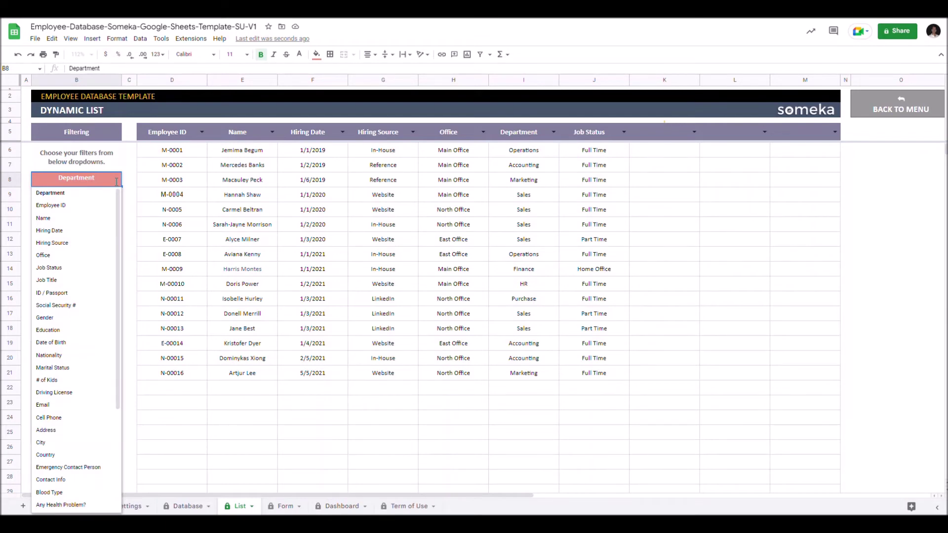
{"action": "scroll", "coordinate": [91, 256], "scroll_direction": "down", "scroll_amount": 5}
{"action": "left_click", "coordinate": [90, 256]}
{"action": "left_click", "coordinate": [116, 223]}
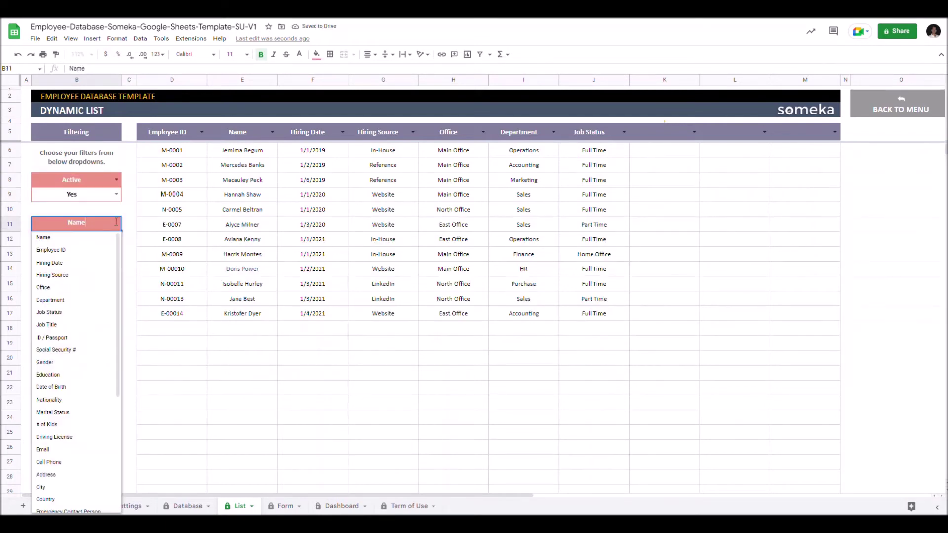
{"action": "left_click", "coordinate": [44, 362]}
{"action": "left_click", "coordinate": [116, 239]}
{"action": "left_click", "coordinate": [47, 263]}
{"action": "left_click", "coordinate": [116, 268]}
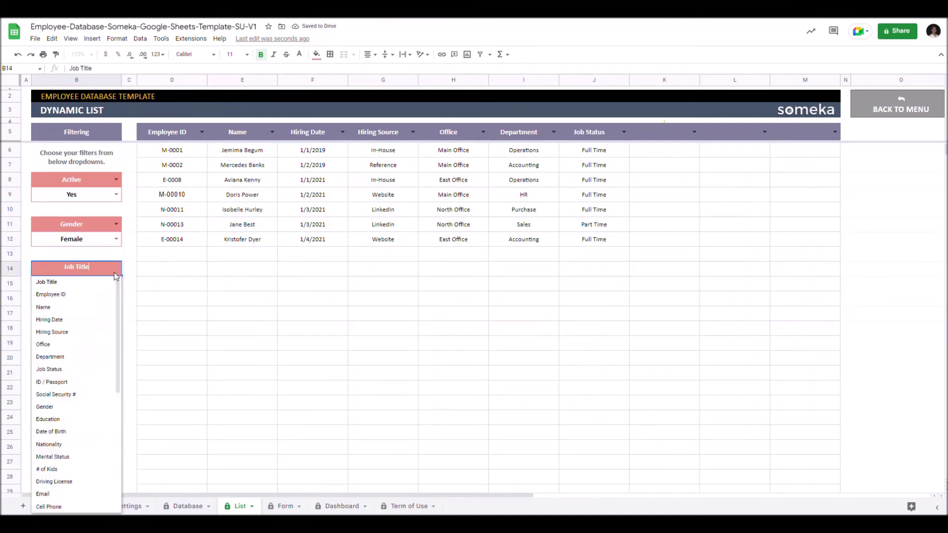
{"action": "scroll", "coordinate": [107, 304], "scroll_direction": "down", "scroll_amount": 3}
{"action": "left_click", "coordinate": [52, 358]}
{"action": "left_click", "coordinate": [116, 284]}
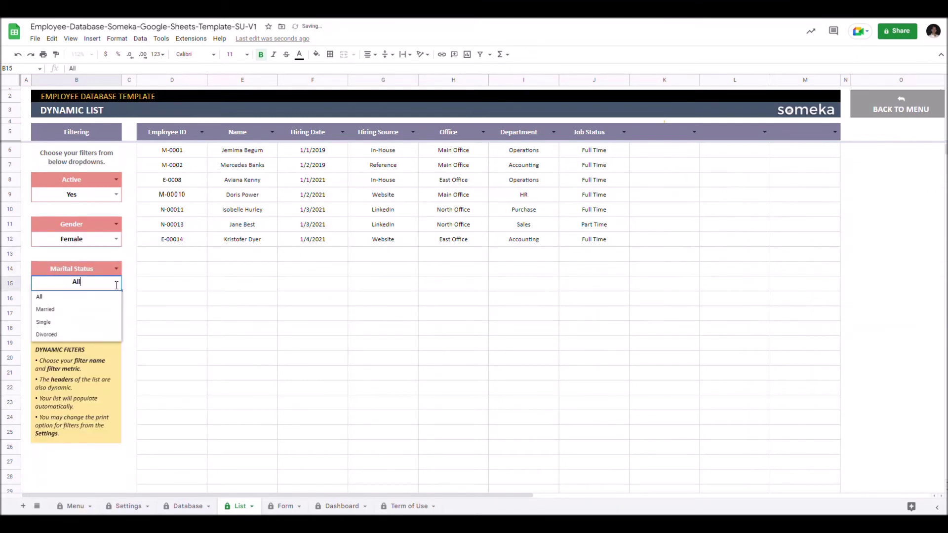
{"action": "left_click", "coordinate": [90, 309]}
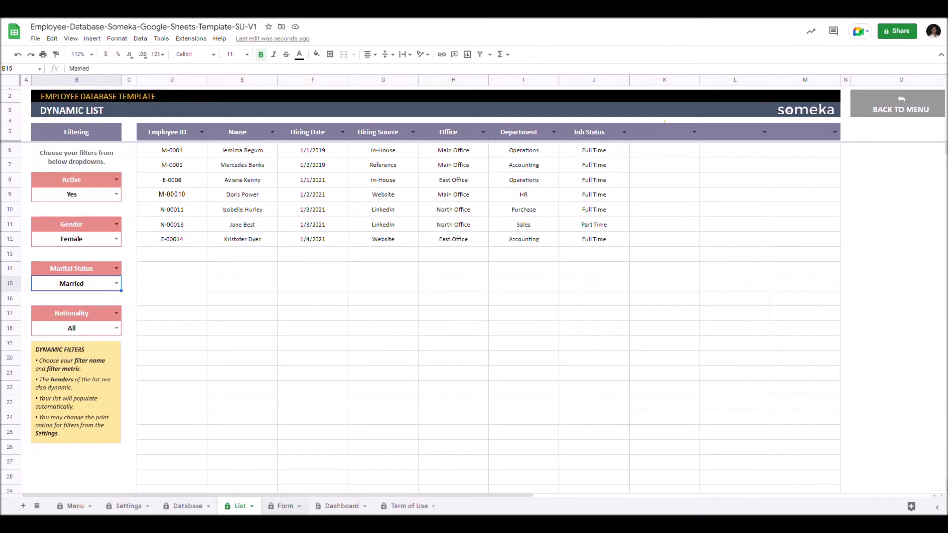
{"action": "left_click", "coordinate": [290, 507]}
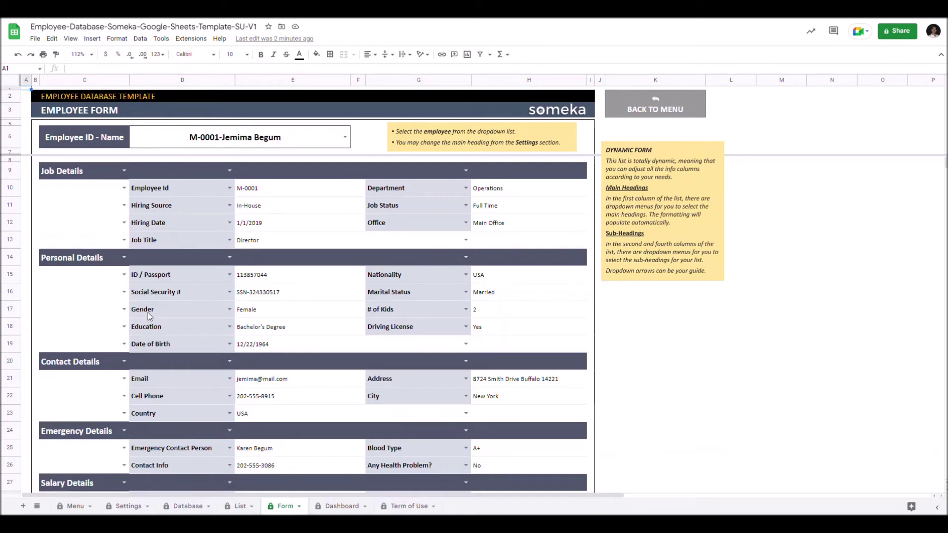
Keep Hiring Date in the first Job Details row, set the second to Job Status, and leave row 12 unchanged.
{"action": "left_click", "coordinate": [124, 170]}
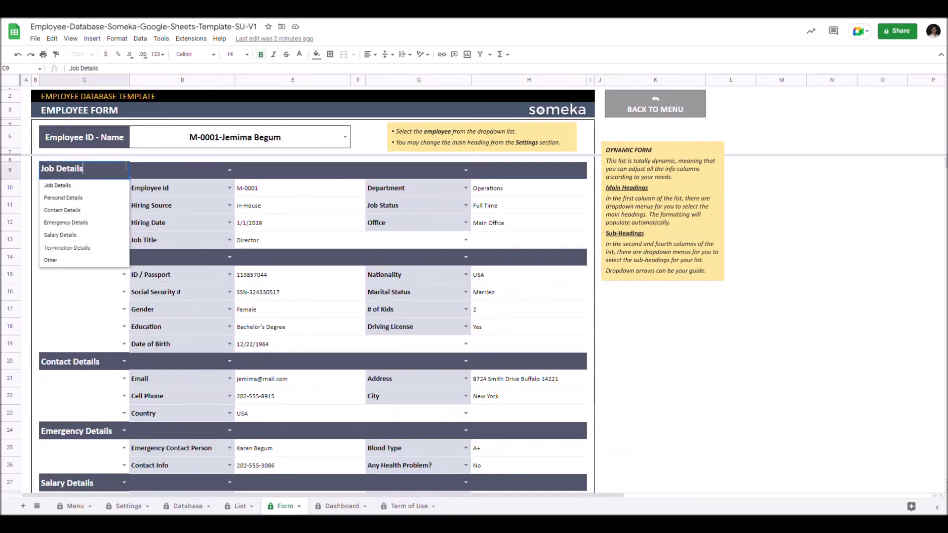
{"action": "left_click", "coordinate": [229, 188]}
{"action": "left_click", "coordinate": [229, 187]}
{"action": "left_click", "coordinate": [176, 227]}
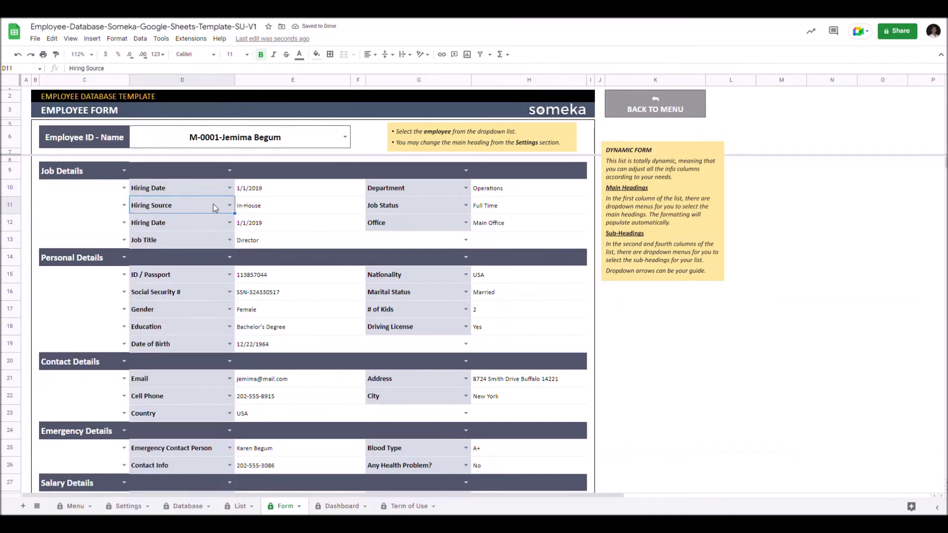
{"action": "left_click", "coordinate": [229, 206]}
{"action": "left_click", "coordinate": [160, 295]}
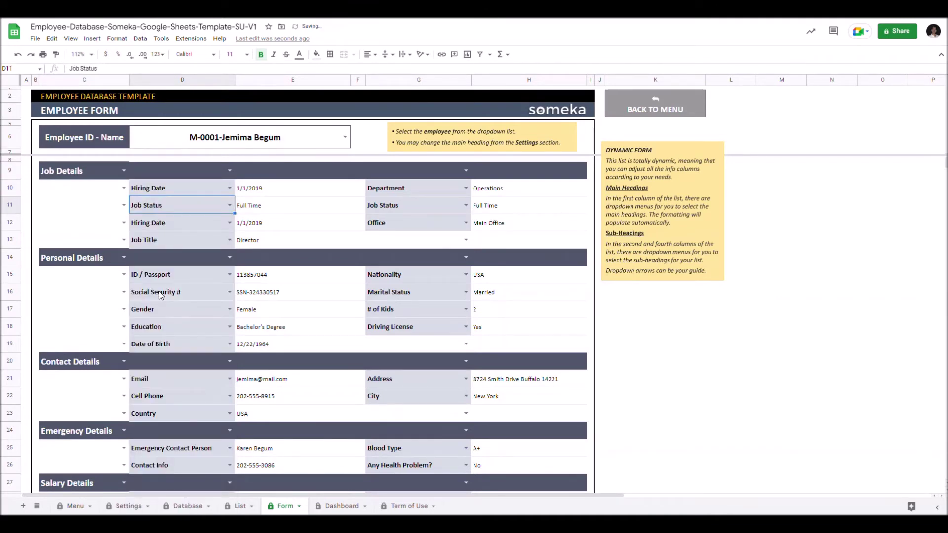
{"action": "double_click", "coordinate": [188, 222]}
{"action": "left_click", "coordinate": [148, 340]}
{"action": "key", "text": "Return"}
{"action": "key", "text": "Escape"}
{"action": "left_click", "coordinate": [251, 347]}
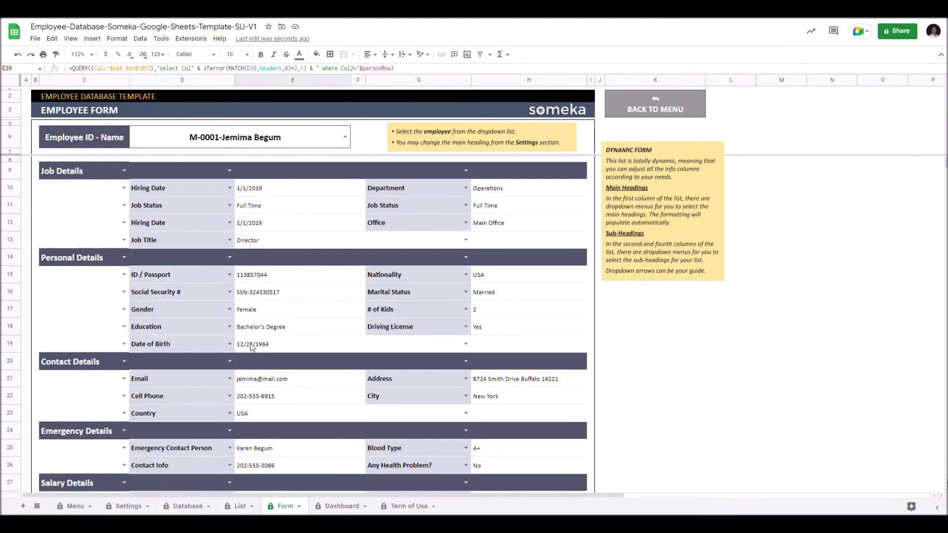
{"action": "scroll", "coordinate": [254, 346], "scroll_direction": "down", "scroll_amount": 9}
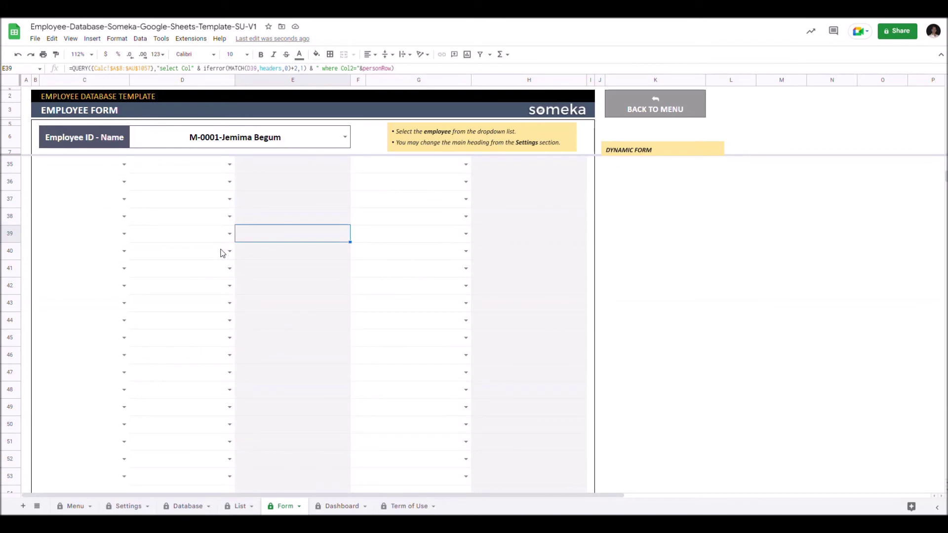
Make row 35 a Job Details section with Hiring Date, Hiring Source, Office and Department fields.
{"action": "left_click", "coordinate": [124, 164]}
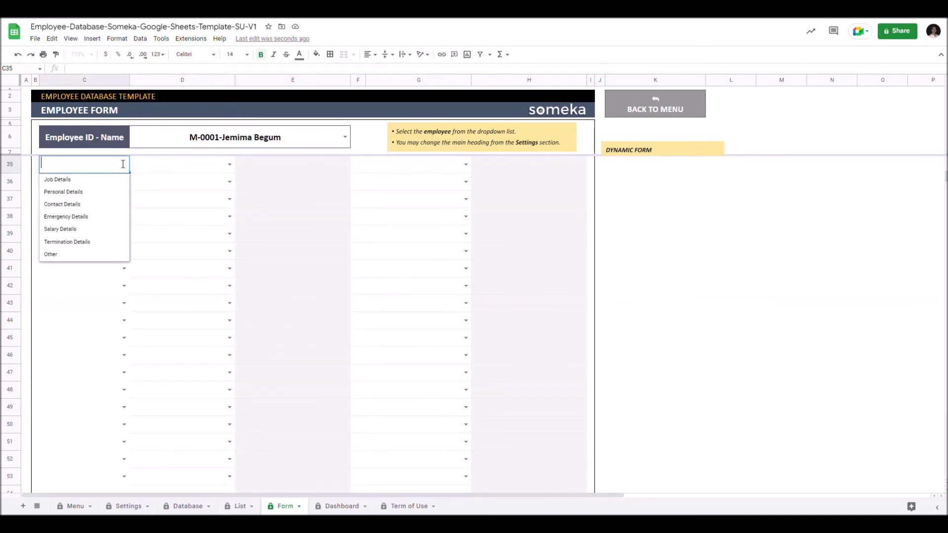
{"action": "left_click", "coordinate": [88, 182]}
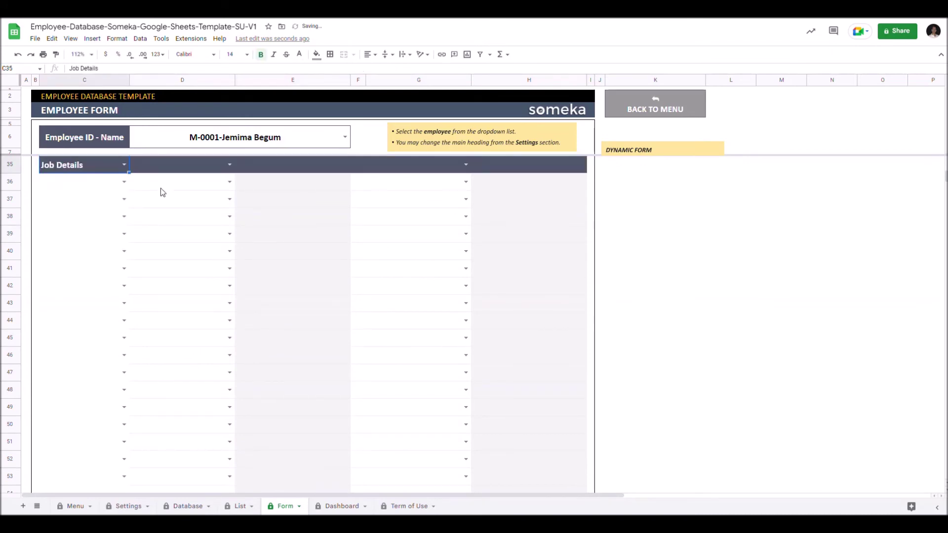
{"action": "left_click", "coordinate": [227, 183]}
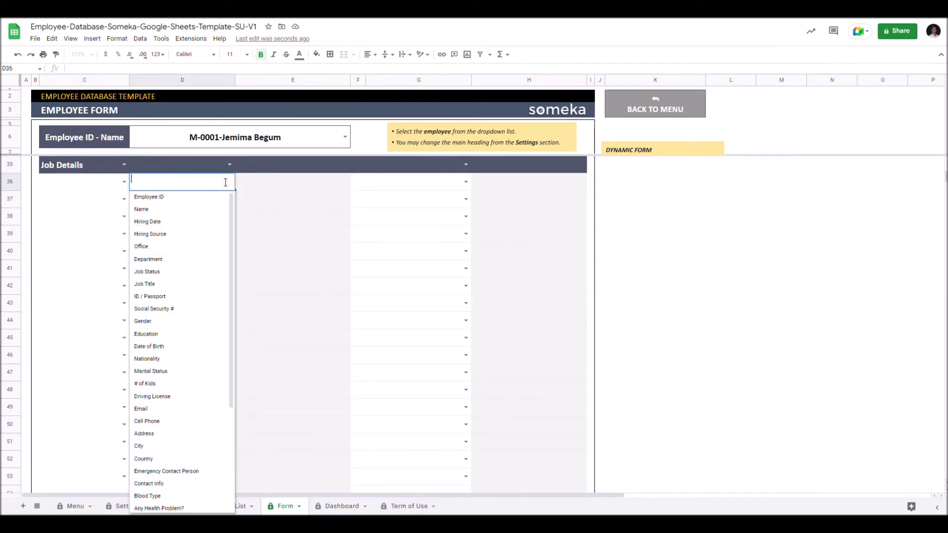
{"action": "left_click", "coordinate": [147, 221]}
{"action": "left_click", "coordinate": [229, 199]}
{"action": "left_click", "coordinate": [176, 252]}
{"action": "left_click", "coordinate": [465, 181]}
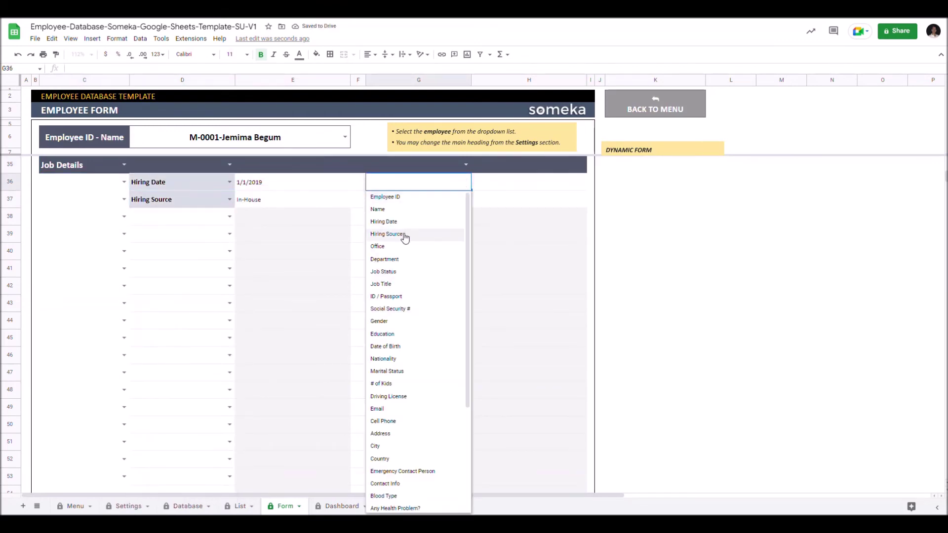
{"action": "left_click", "coordinate": [377, 245]}
{"action": "left_click", "coordinate": [465, 199]}
{"action": "left_click", "coordinate": [384, 276]}
Add a Contact Details section at row 38 with Email, Cell Phone and Address fields.
{"action": "left_click", "coordinate": [124, 216]}
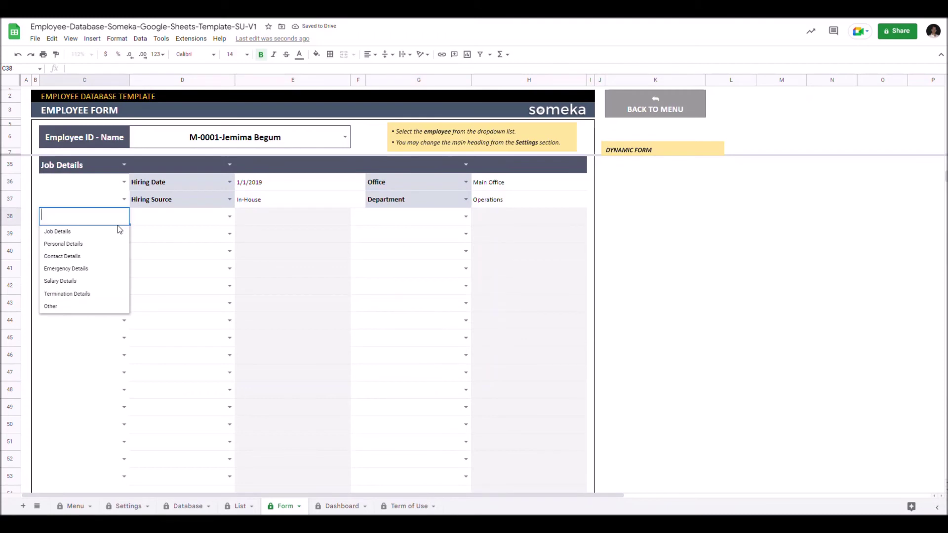
{"action": "left_click", "coordinate": [62, 256]}
{"action": "left_click", "coordinate": [229, 233]}
{"action": "left_click", "coordinate": [140, 461]}
{"action": "left_click", "coordinate": [229, 251]}
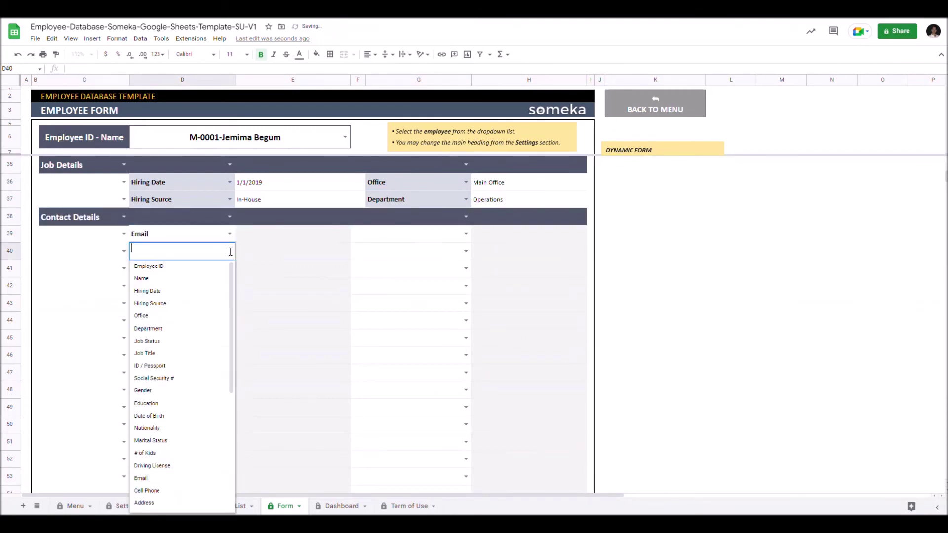
{"action": "left_click", "coordinate": [148, 490]}
{"action": "left_click", "coordinate": [466, 233]}
{"action": "left_click", "coordinate": [385, 485]}
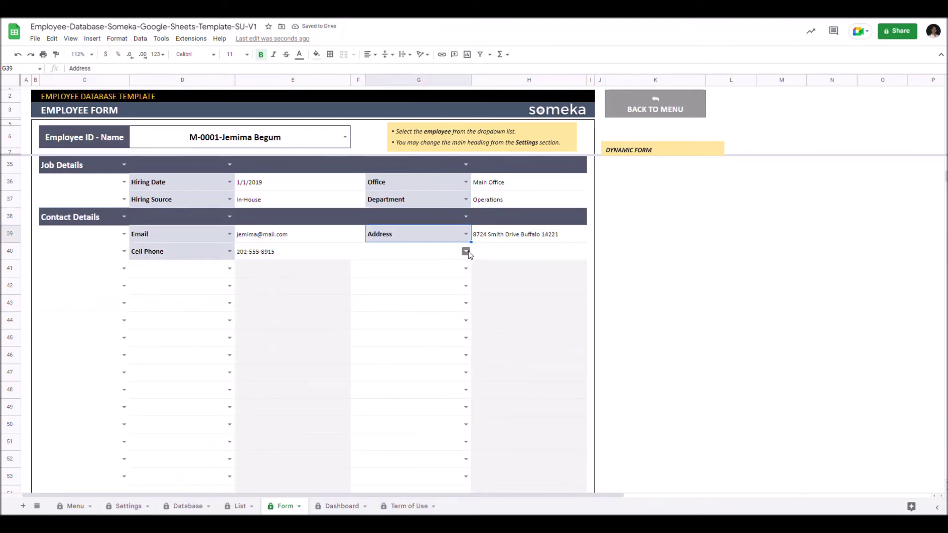
Add a Personal Details section at row 41 with ID / Passport, Social Security #, Gender and Education.
{"action": "left_click", "coordinate": [124, 268]}
{"action": "left_click", "coordinate": [65, 296]}
{"action": "left_click", "coordinate": [229, 286]}
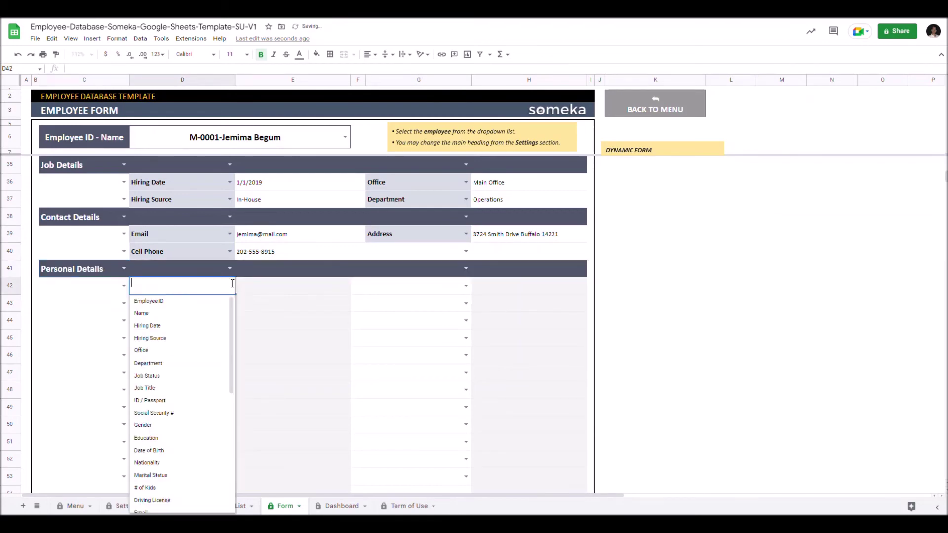
{"action": "left_click", "coordinate": [153, 400]}
{"action": "left_click", "coordinate": [229, 303]}
{"action": "left_click", "coordinate": [153, 429]}
{"action": "left_click", "coordinate": [465, 285]}
{"action": "left_click", "coordinate": [379, 425]}
{"action": "left_click", "coordinate": [466, 302]}
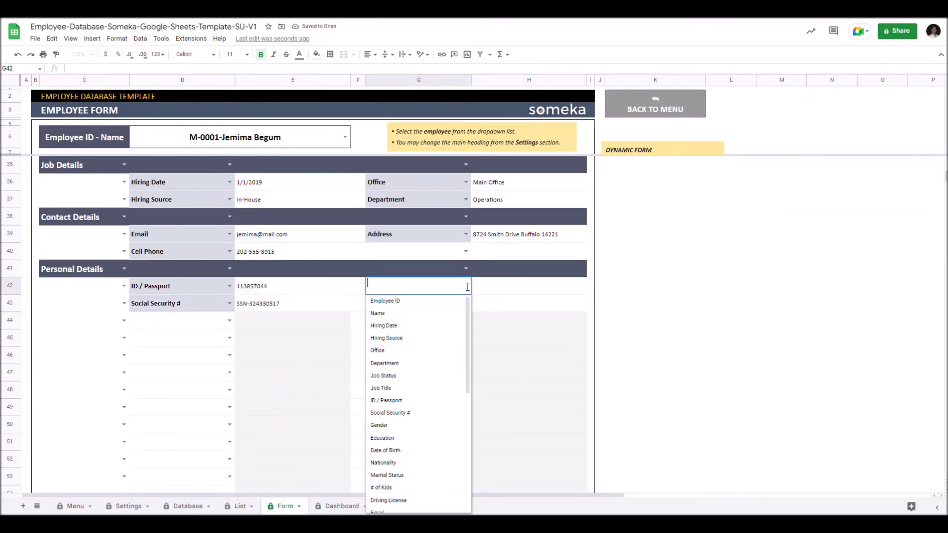
{"action": "left_click", "coordinate": [383, 455]}
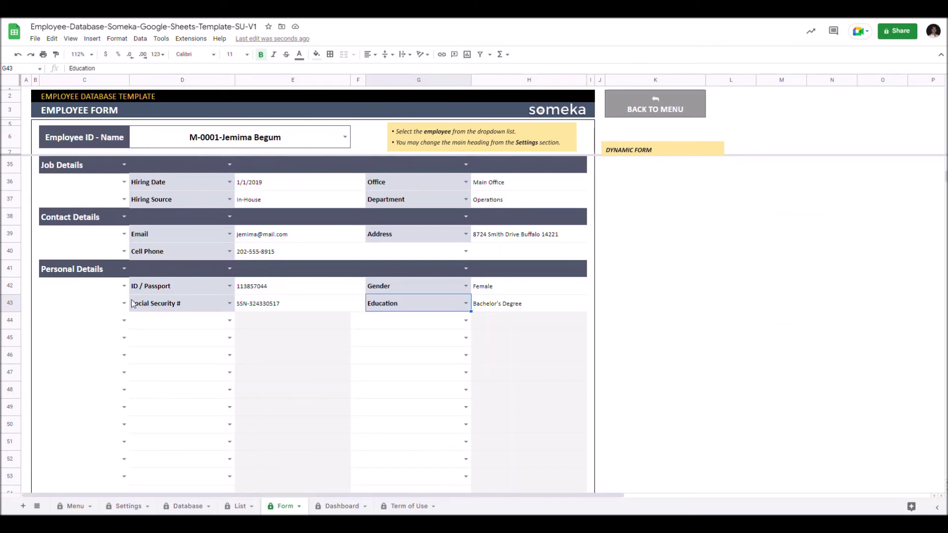
Set the Settings sheet's form Heading Option (M10) to Employee ID only.
{"action": "left_click", "coordinate": [126, 511]}
{"action": "left_click", "coordinate": [587, 169]}
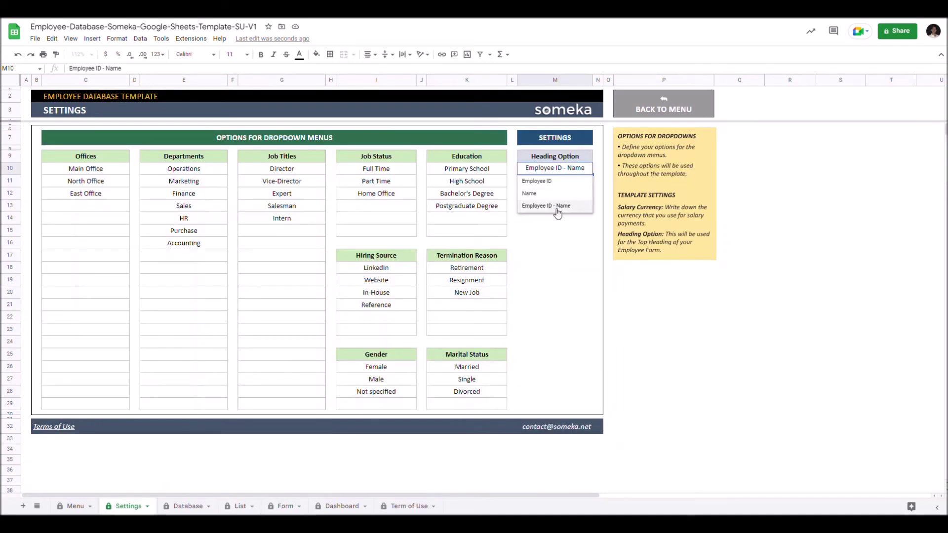
{"action": "left_click", "coordinate": [537, 181]}
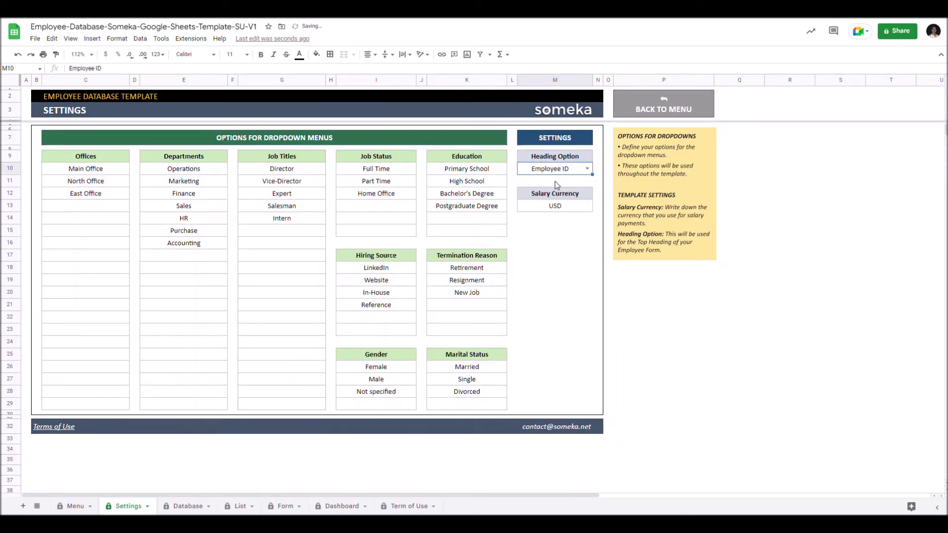
Load a different employee into the Form sheet, then switch to the Dashboard sheet.
{"action": "left_click", "coordinate": [286, 506]}
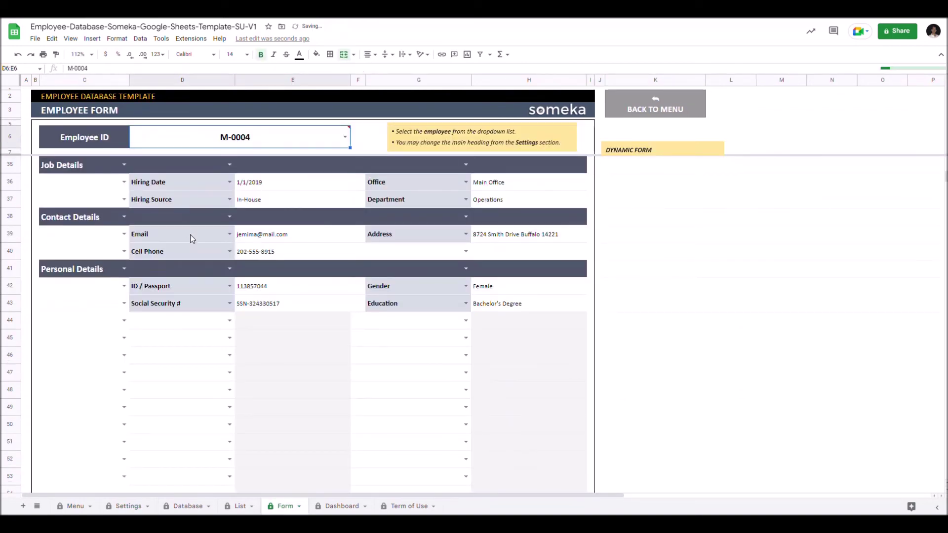
{"action": "left_click", "coordinate": [345, 137]}
{"action": "left_click", "coordinate": [133, 282]}
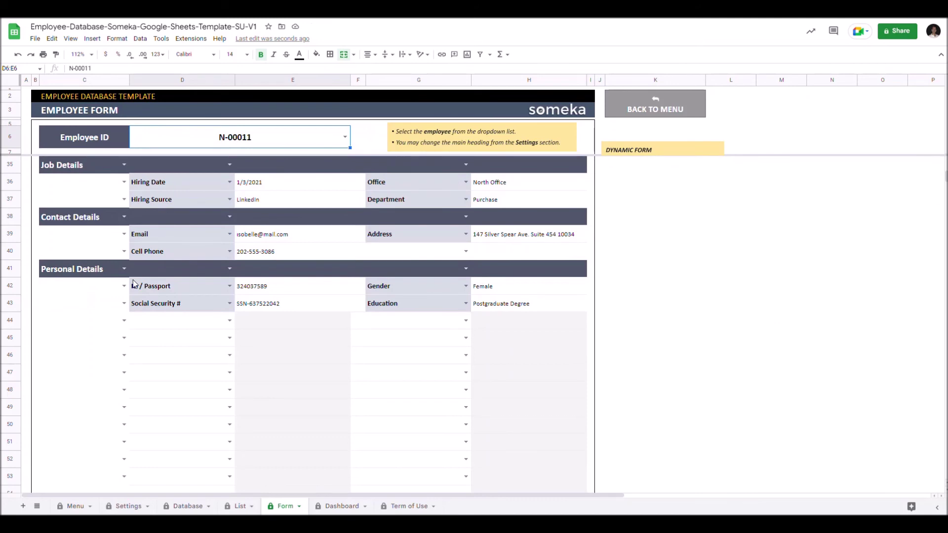
{"action": "left_click", "coordinate": [340, 509]}
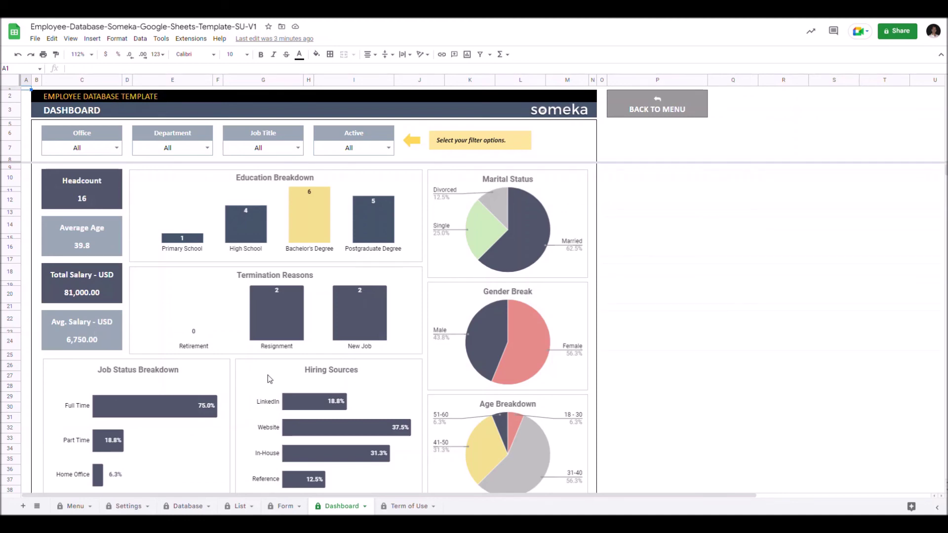
{"action": "left_click", "coordinate": [111, 149]}
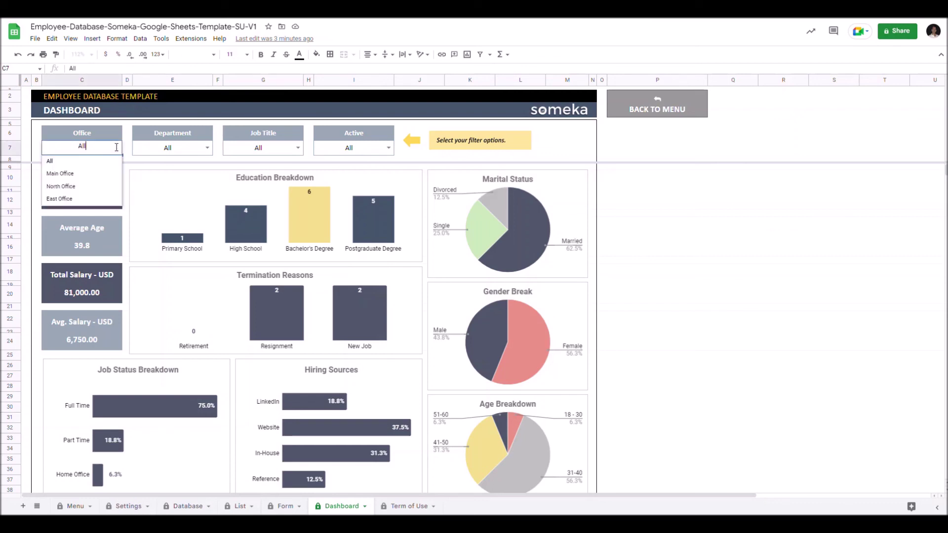
{"action": "left_click", "coordinate": [60, 173]}
{"action": "left_click", "coordinate": [116, 148]}
{"action": "left_click", "coordinate": [60, 186]}
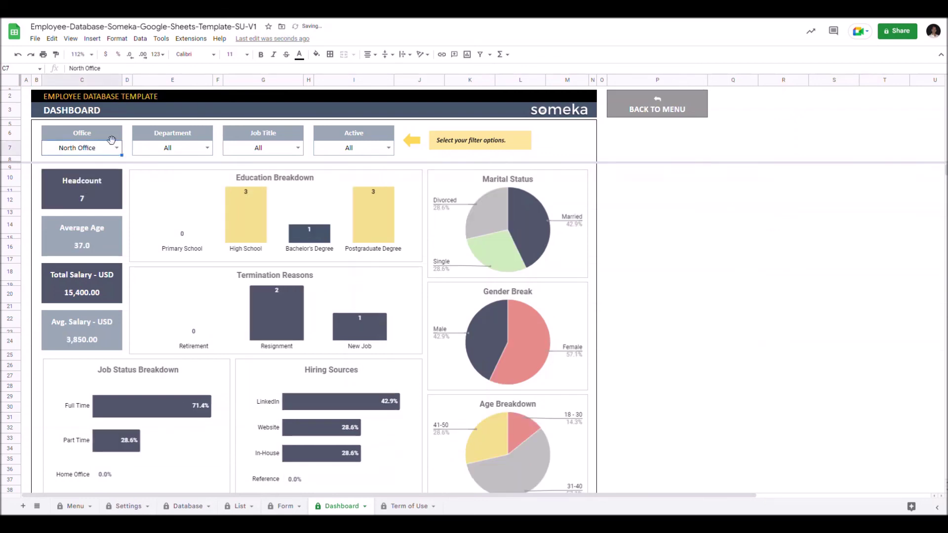
{"action": "left_click", "coordinate": [117, 148]}
{"action": "left_click", "coordinate": [49, 161]}
{"action": "left_click", "coordinate": [207, 148]}
{"action": "left_click", "coordinate": [146, 186]}
{"action": "left_click", "coordinate": [207, 148]}
{"action": "left_click", "coordinate": [141, 161]}
{"action": "left_click", "coordinate": [297, 148]}
{"action": "left_click", "coordinate": [266, 174]}
{"action": "left_click", "coordinate": [298, 148]}
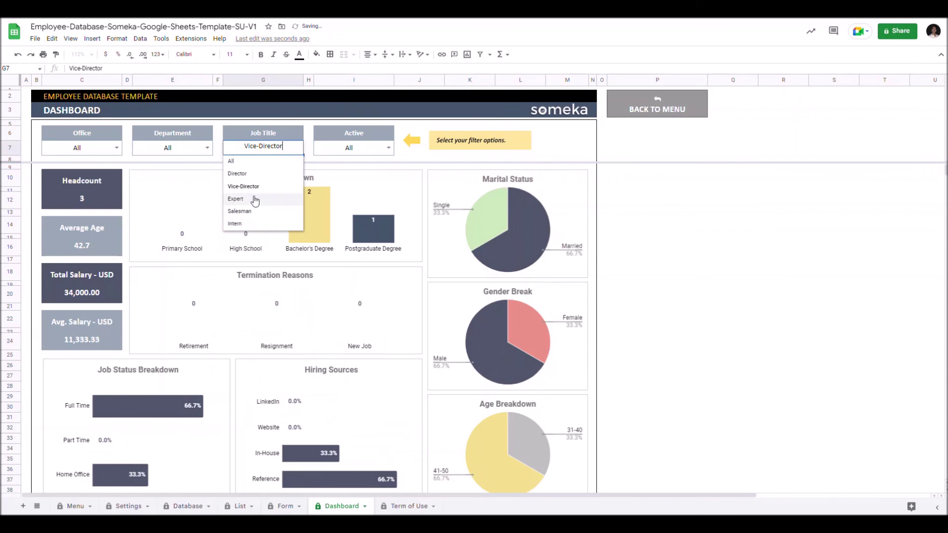
{"action": "left_click", "coordinate": [256, 161]}
{"action": "left_click", "coordinate": [388, 148]}
{"action": "left_click", "coordinate": [345, 173]}
{"action": "left_click", "coordinate": [388, 148]}
{"action": "left_click", "coordinate": [345, 161]}
{"action": "scroll", "coordinate": [367, 163], "scroll_direction": "down", "scroll_amount": 5}
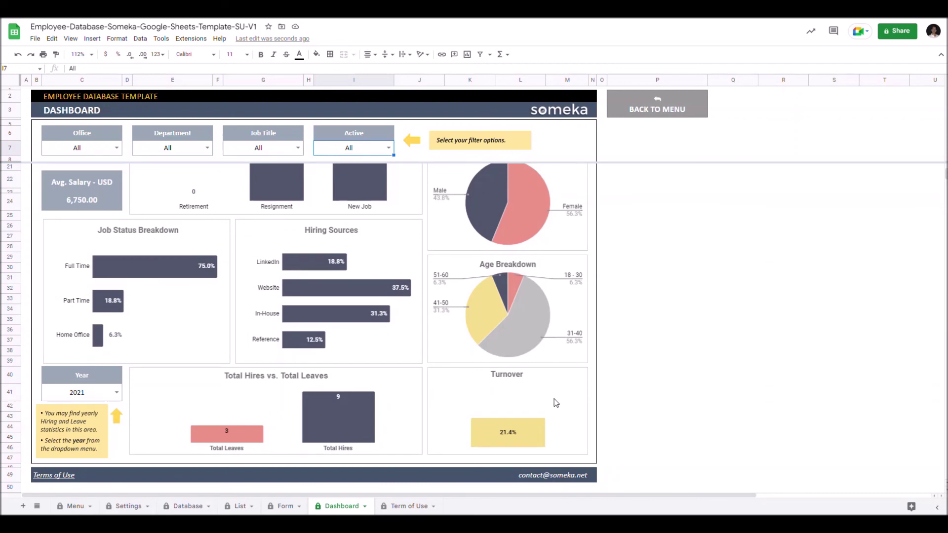
Step the hiring and leave statistics Year in C41 through 2020 and 2021, ending on 2022.
{"action": "left_click", "coordinate": [117, 393]}
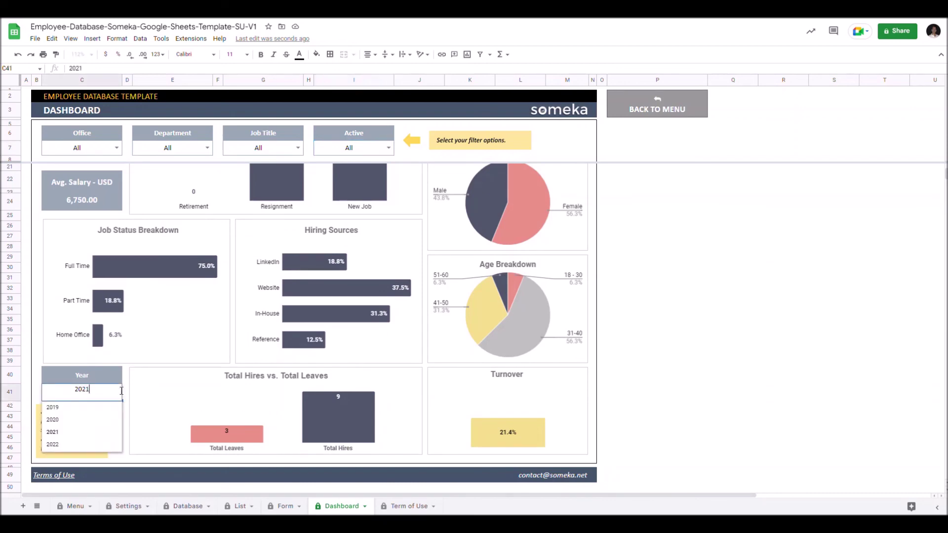
{"action": "left_click", "coordinate": [65, 421]}
{"action": "left_click", "coordinate": [117, 392]}
{"action": "left_click", "coordinate": [74, 431]}
{"action": "left_click", "coordinate": [117, 392]}
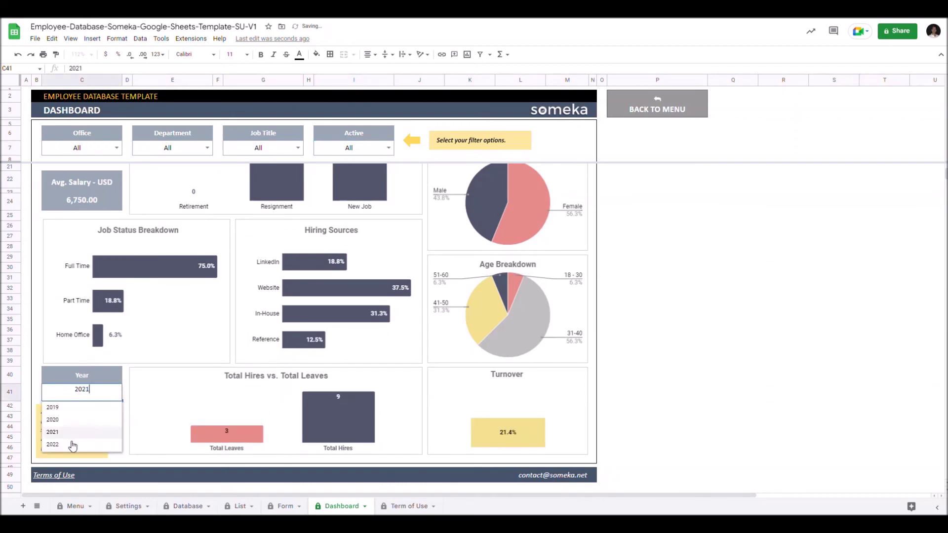
{"action": "left_click", "coordinate": [74, 444]}
{"action": "scroll", "coordinate": [99, 425], "scroll_direction": "up", "scroll_amount": 3}
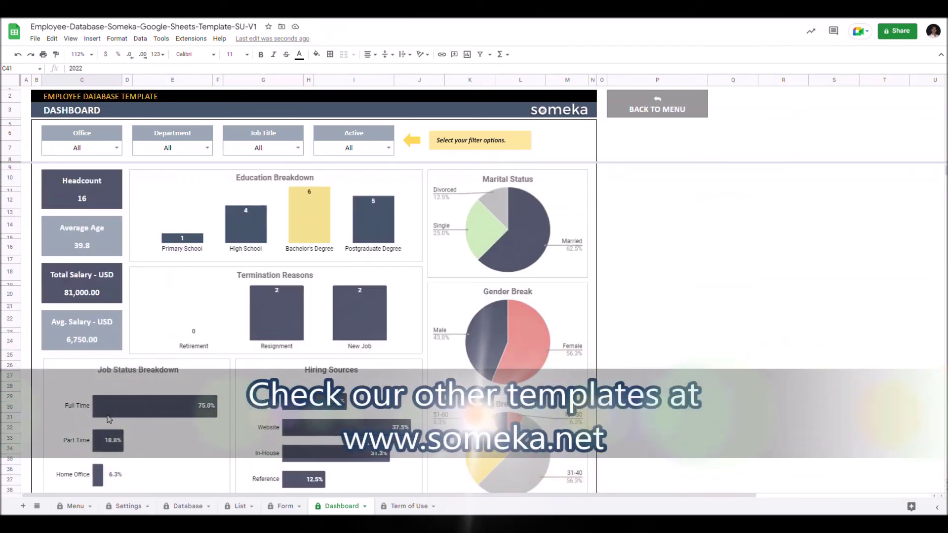